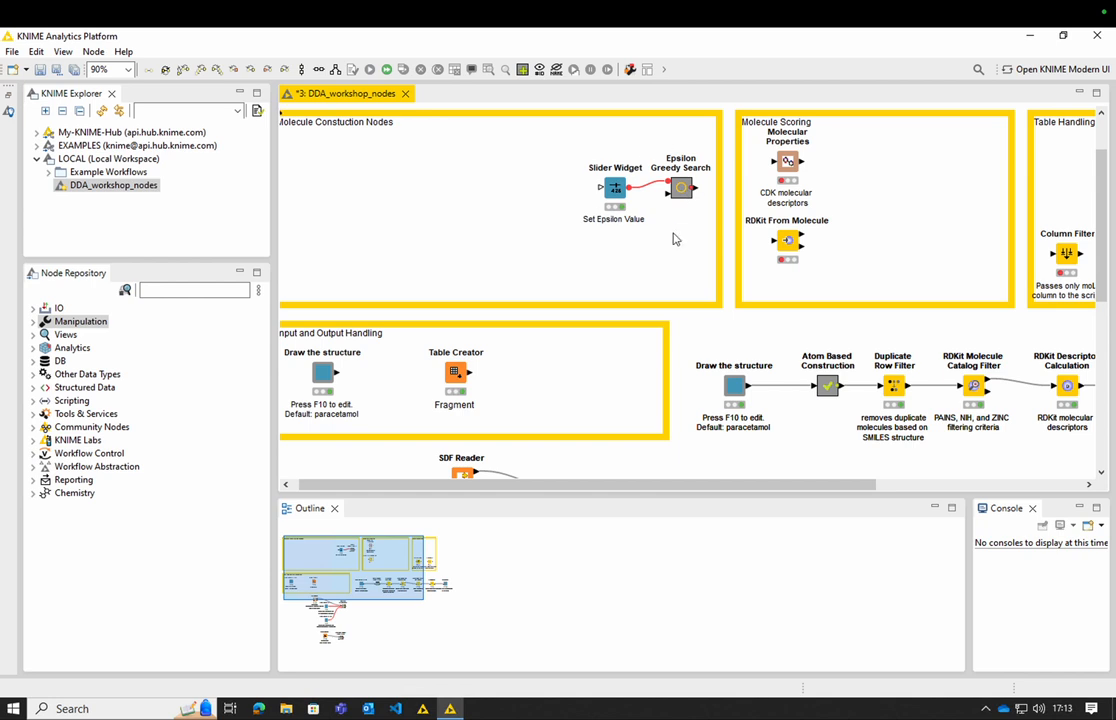
- Move the Slider Widget and Epsilon Greedy Search nodes below the atom-based workflow, and connect the relocated Fragment Table Creator to the search metanode
{"action": "left_click", "coordinate": [684, 189]}
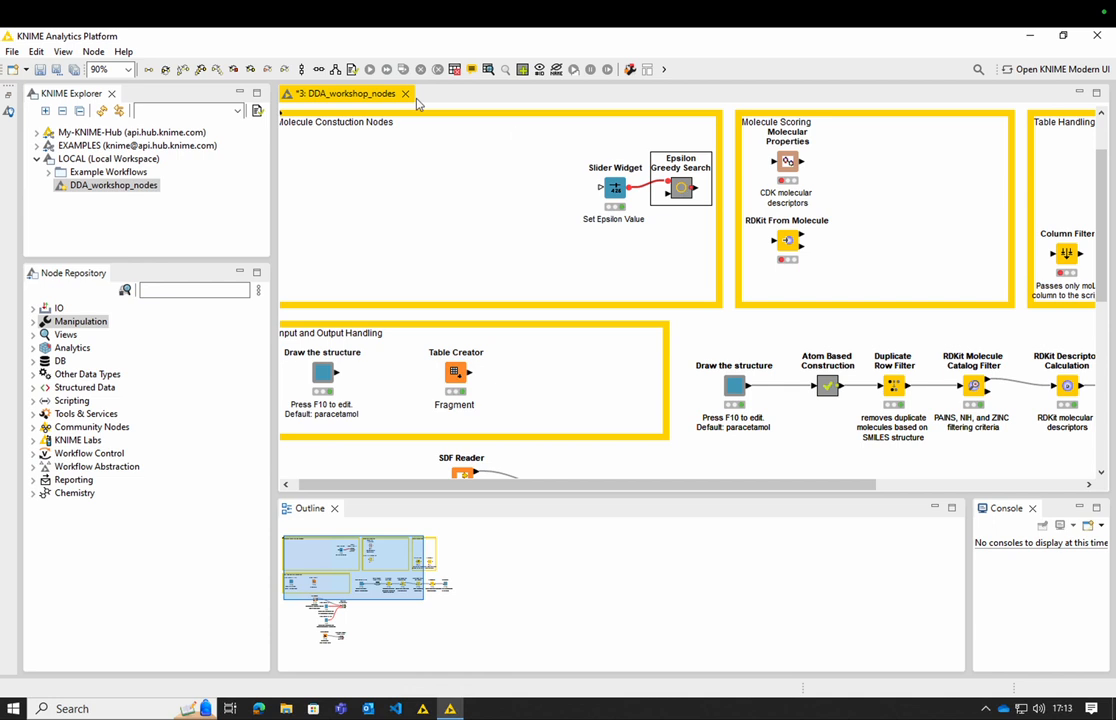
{"action": "left_click", "coordinate": [204, 72]}
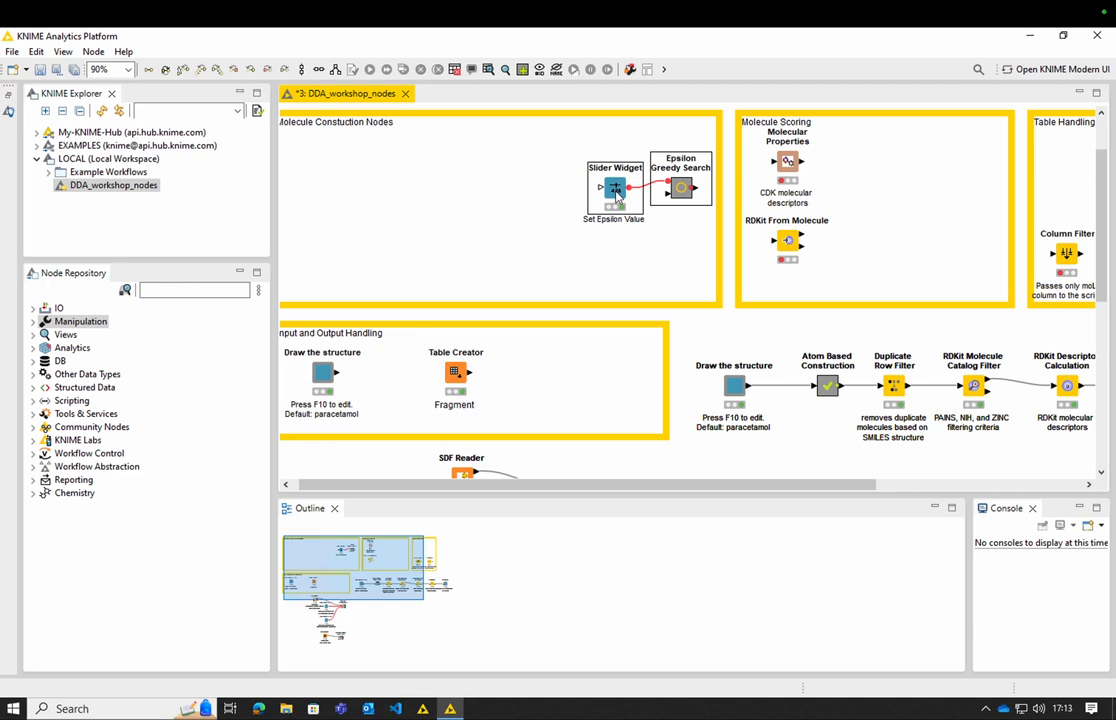
{"action": "left_click_drag", "start_coordinate": [613, 195], "coordinate": [735, 468]}
{"action": "scroll", "coordinate": [748, 378], "scroll_direction": "down", "scroll_amount": 1}
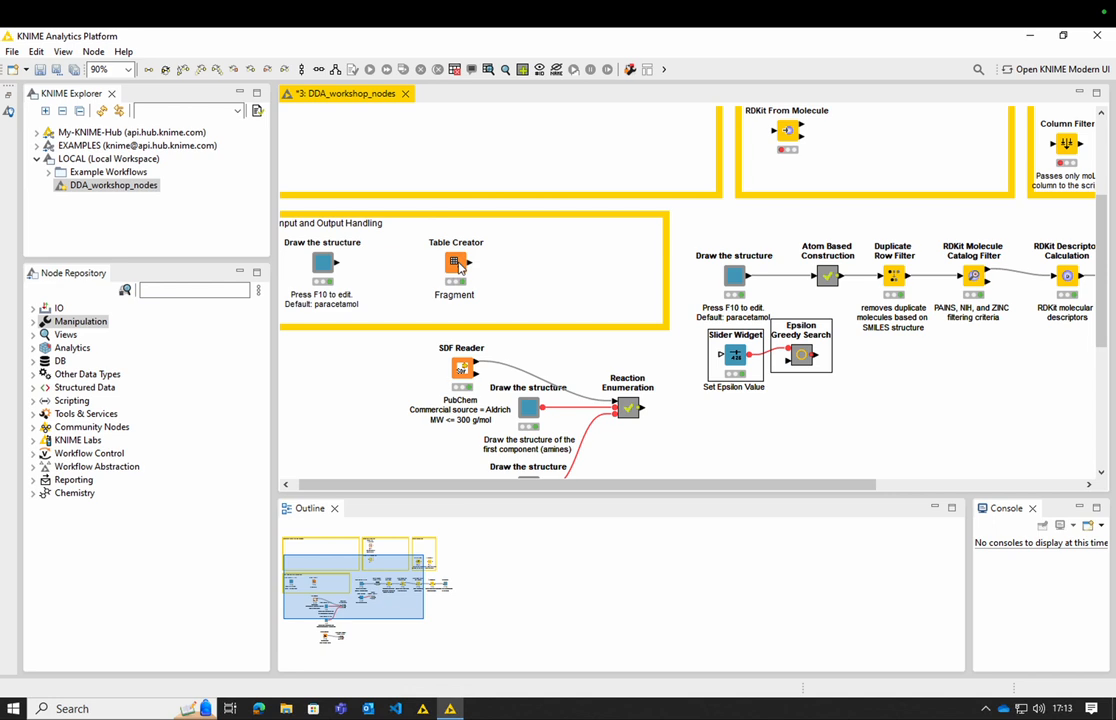
{"action": "left_click_drag", "start_coordinate": [459, 266], "coordinate": [792, 362]}
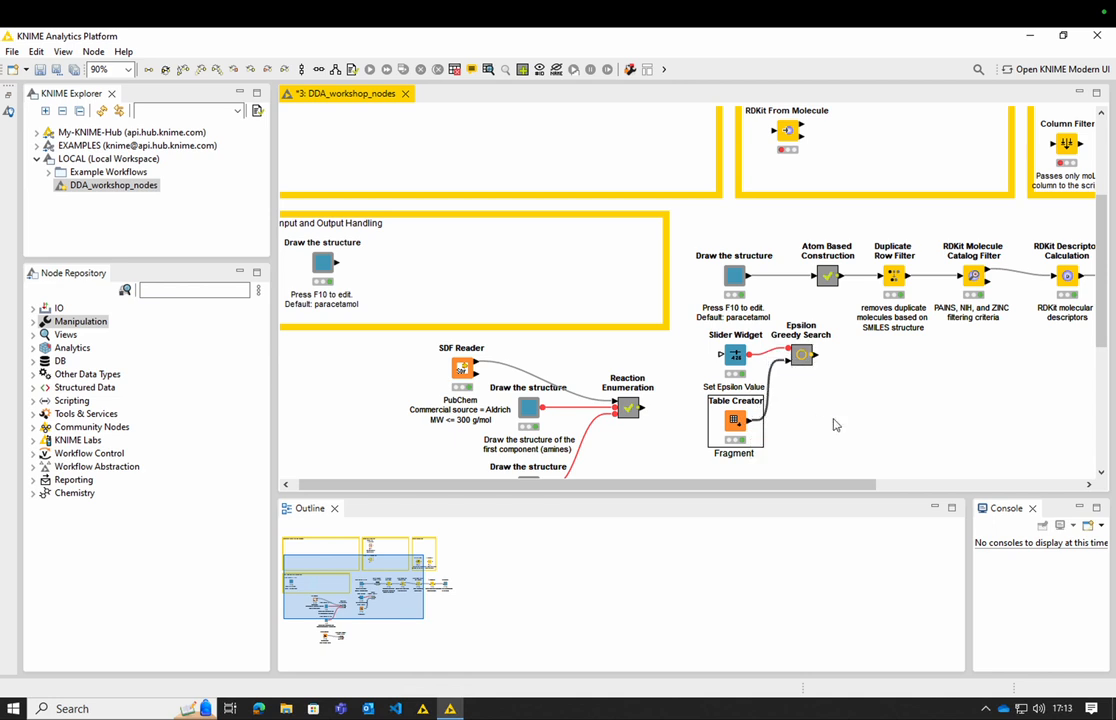
- Inside the Epsilon Greedy Search metanode, execute the Recursive Loop Start node and the Recursive Loop End node
{"action": "double_click", "coordinate": [802, 360]}
{"action": "left_click_drag", "start_coordinate": [897, 478], "coordinate": [762, 489]}
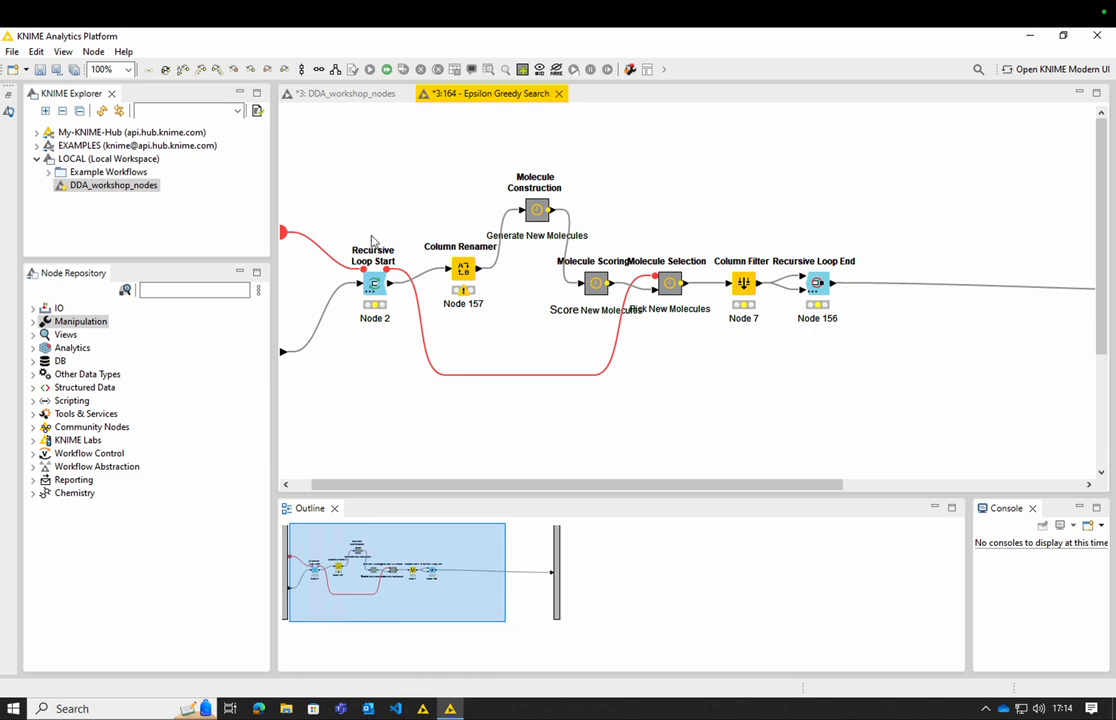
{"action": "right_click", "coordinate": [377, 289]}
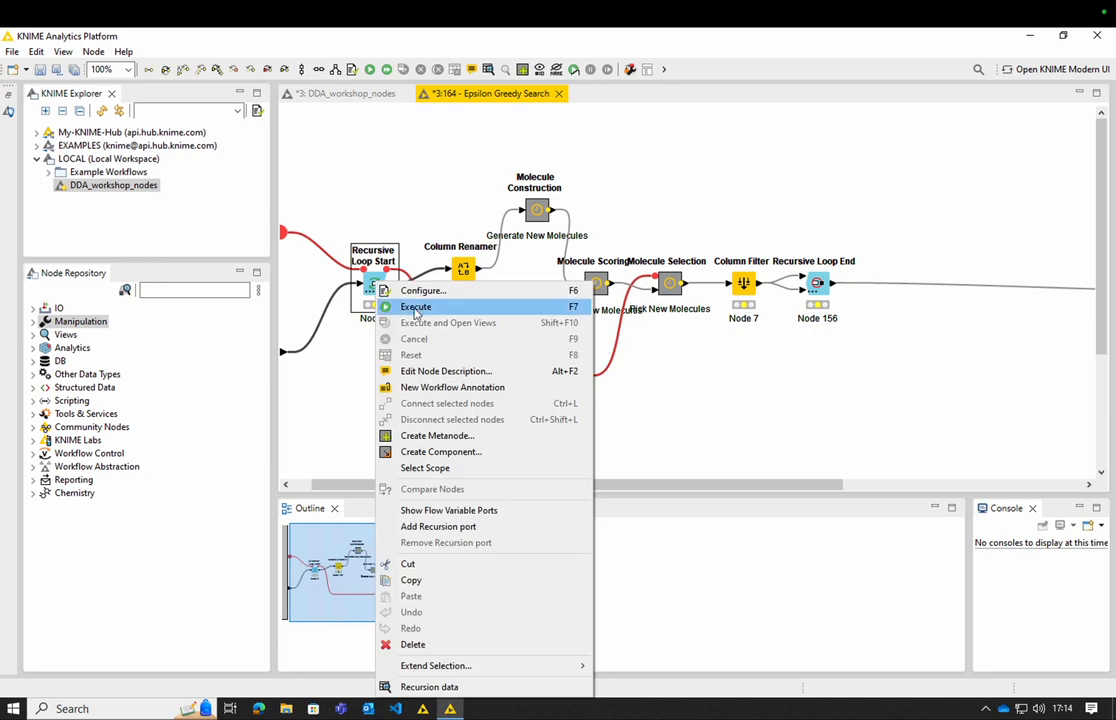
{"action": "left_click", "coordinate": [415, 307]}
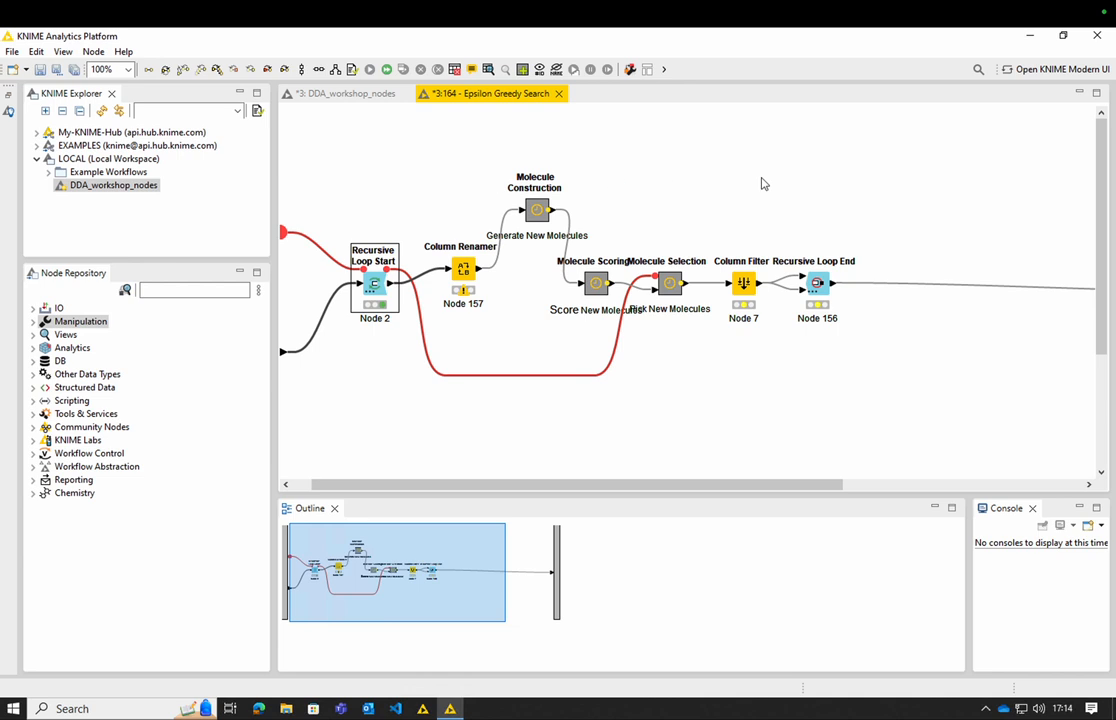
{"action": "right_click", "coordinate": [824, 288]}
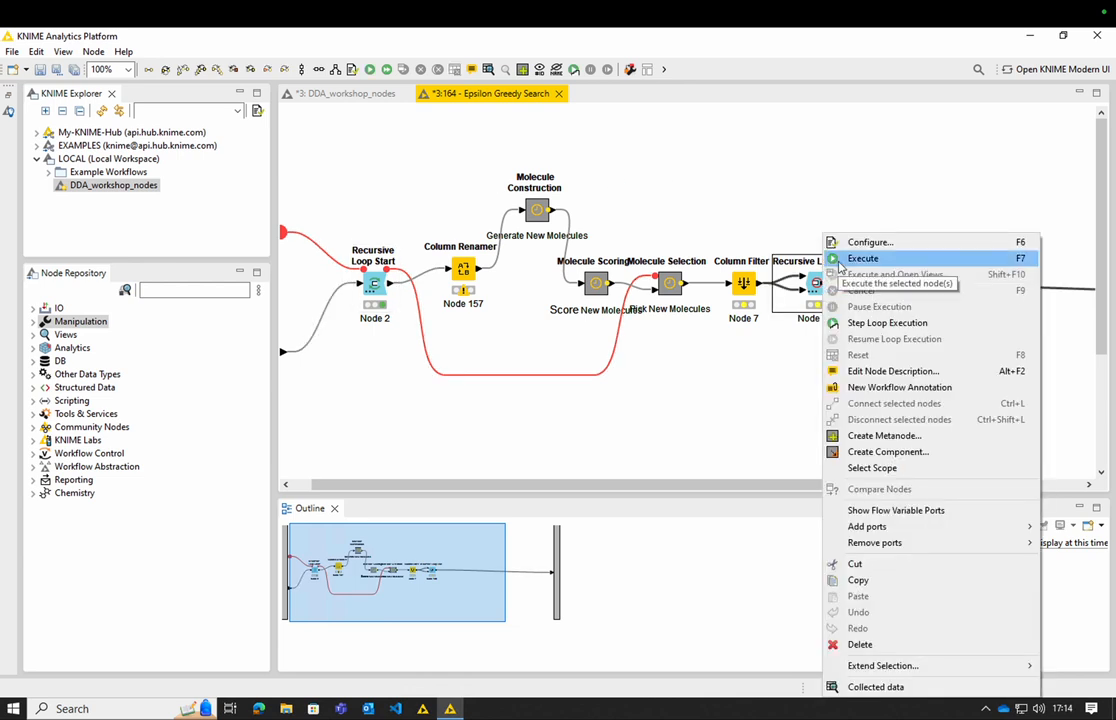
{"action": "left_click", "coordinate": [839, 262]}
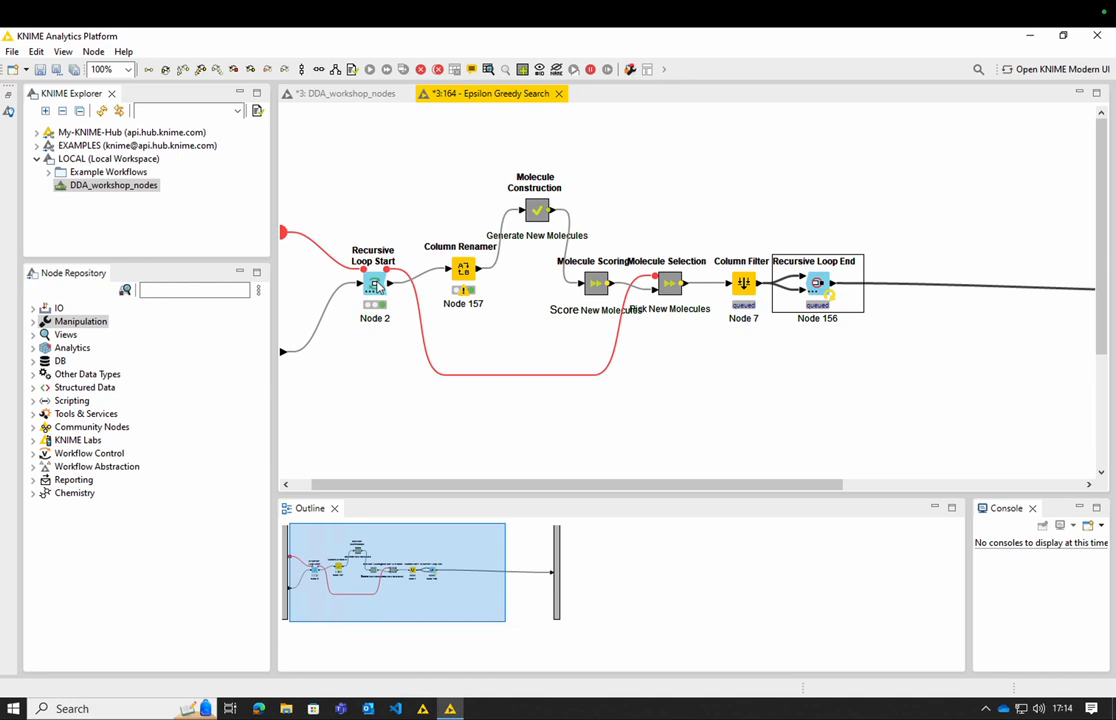
- View the Recursive Loop Start node's recursion data to review the selected molecules and their Tanimoto scores
{"action": "right_click", "coordinate": [377, 285]}
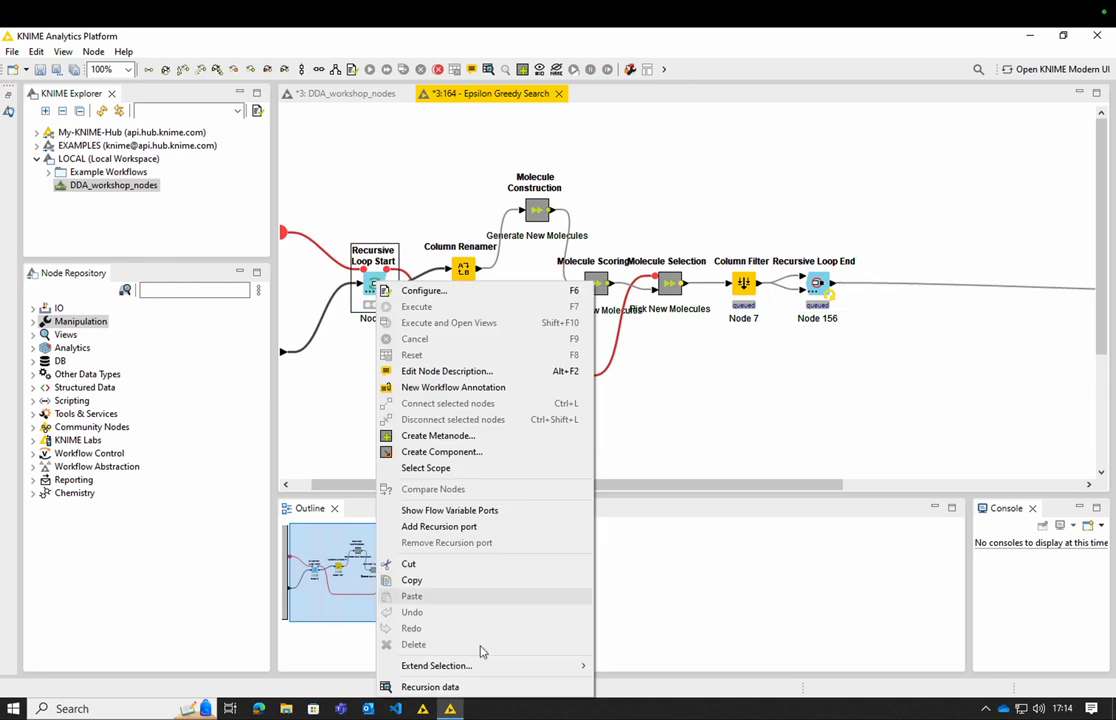
{"action": "left_click", "coordinate": [498, 690]}
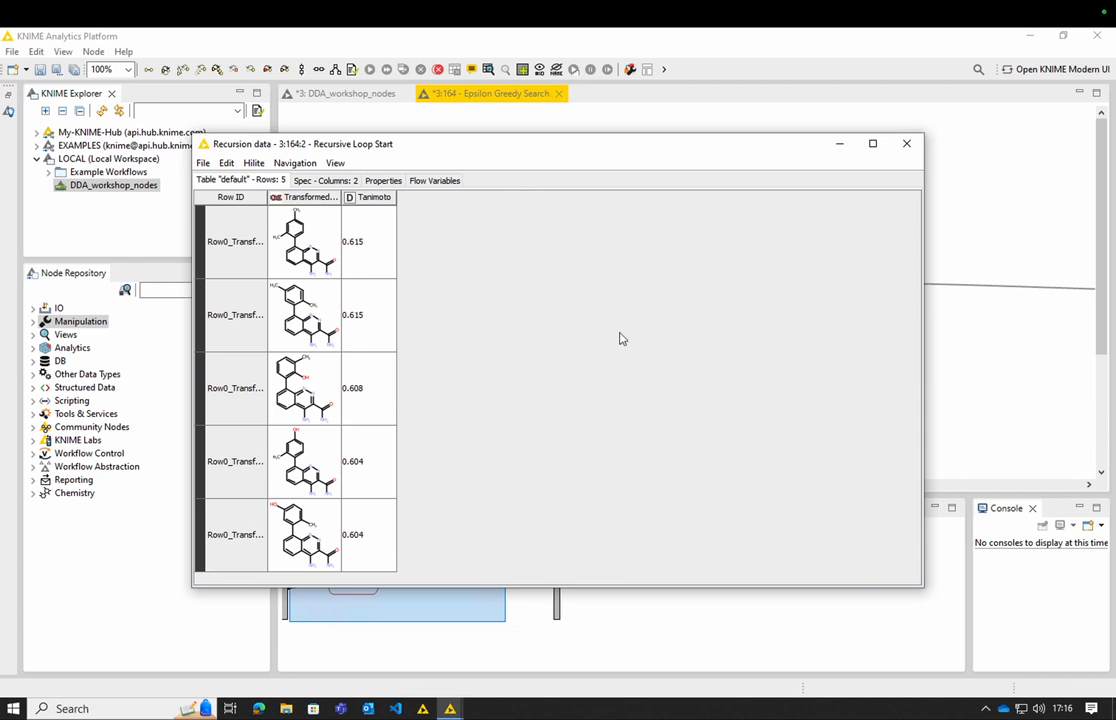
{"action": "left_click", "coordinate": [906, 147]}
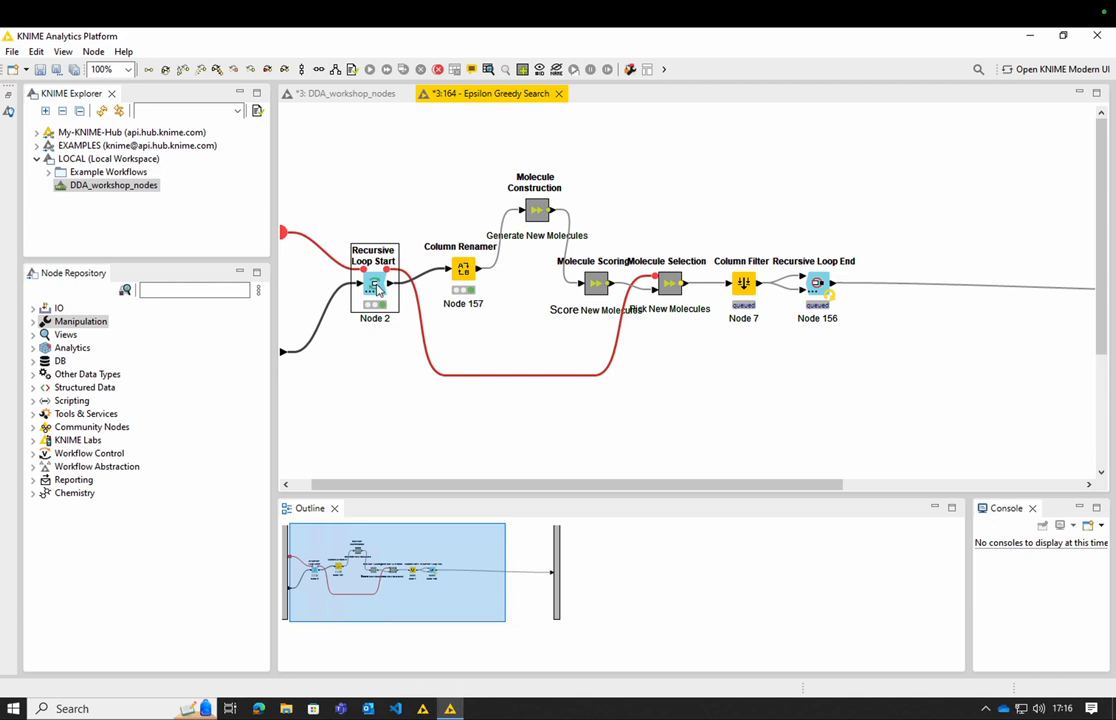
- Examine the node chain inside the Molecule Construction metanode and close it
{"action": "double_click", "coordinate": [538, 211]}
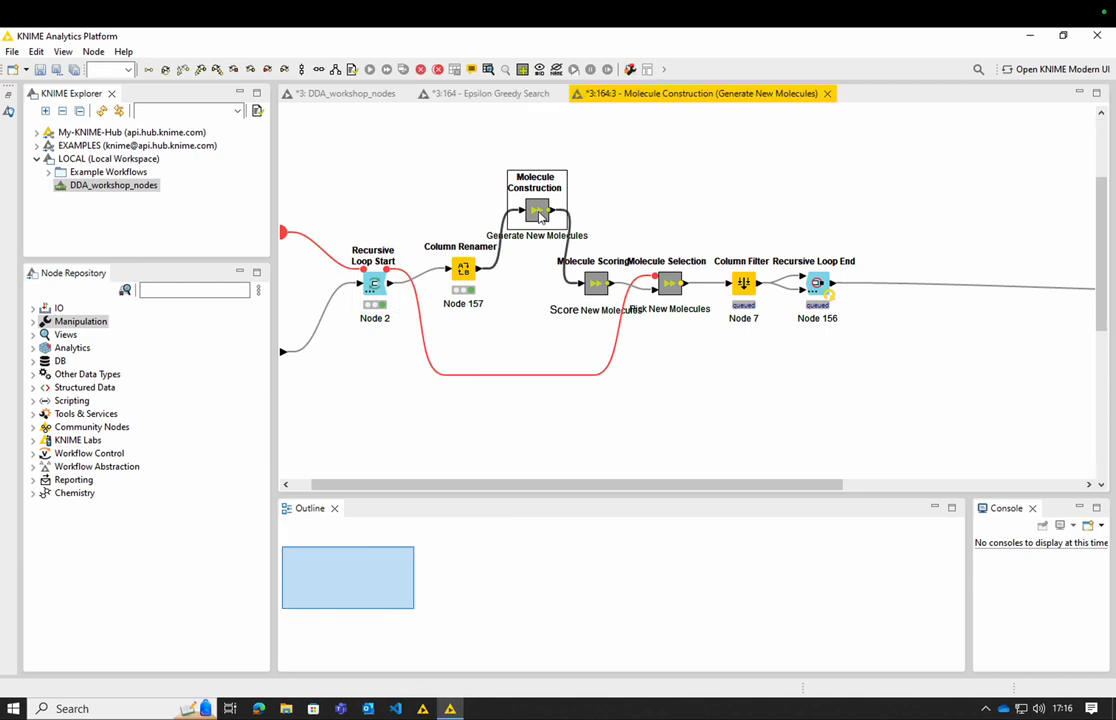
{"action": "scroll", "coordinate": [537, 312], "scroll_direction": "up", "scroll_amount": 3}
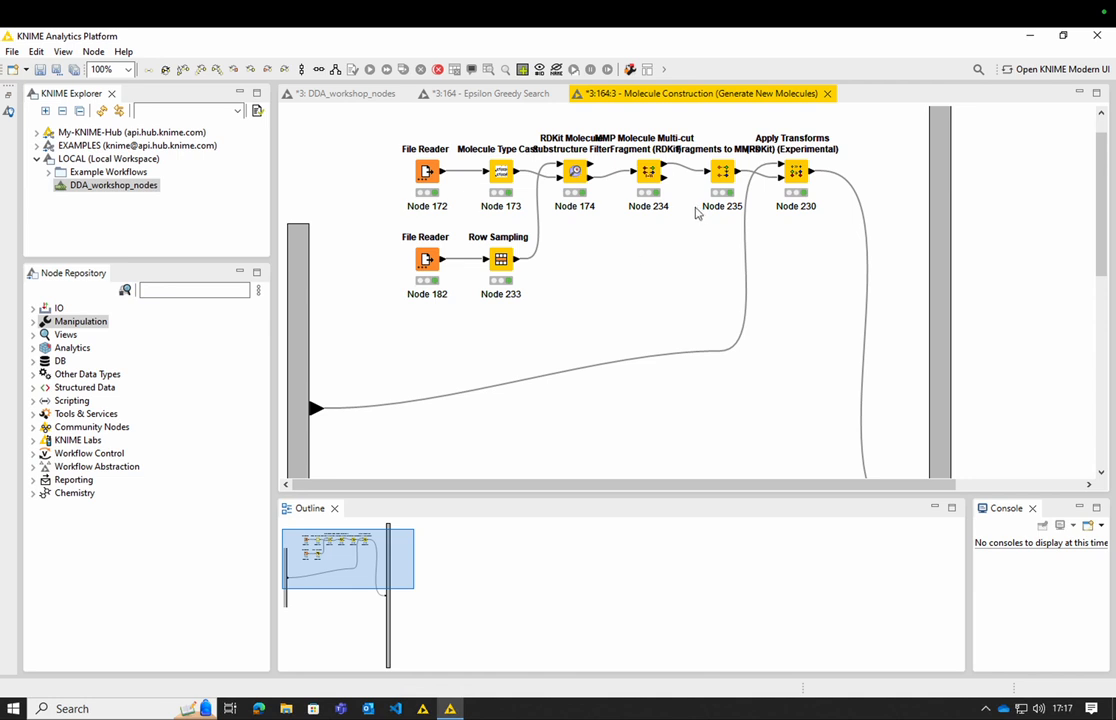
{"action": "mouse_move", "coordinate": [739, 178]}
{"action": "left_click", "coordinate": [828, 95]}
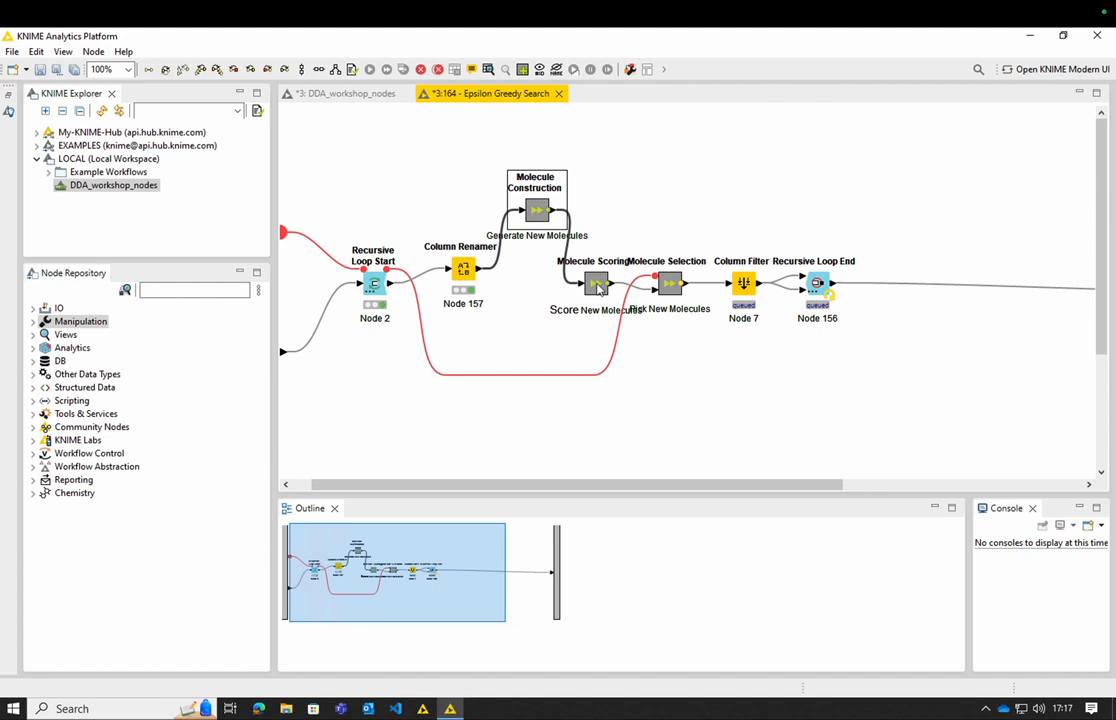
- Inside the Molecule Scoring metanode, open the output table of the Table Creator node
{"action": "double_click", "coordinate": [597, 288]}
{"action": "scroll", "coordinate": [597, 289], "scroll_direction": "down", "scroll_amount": 3}
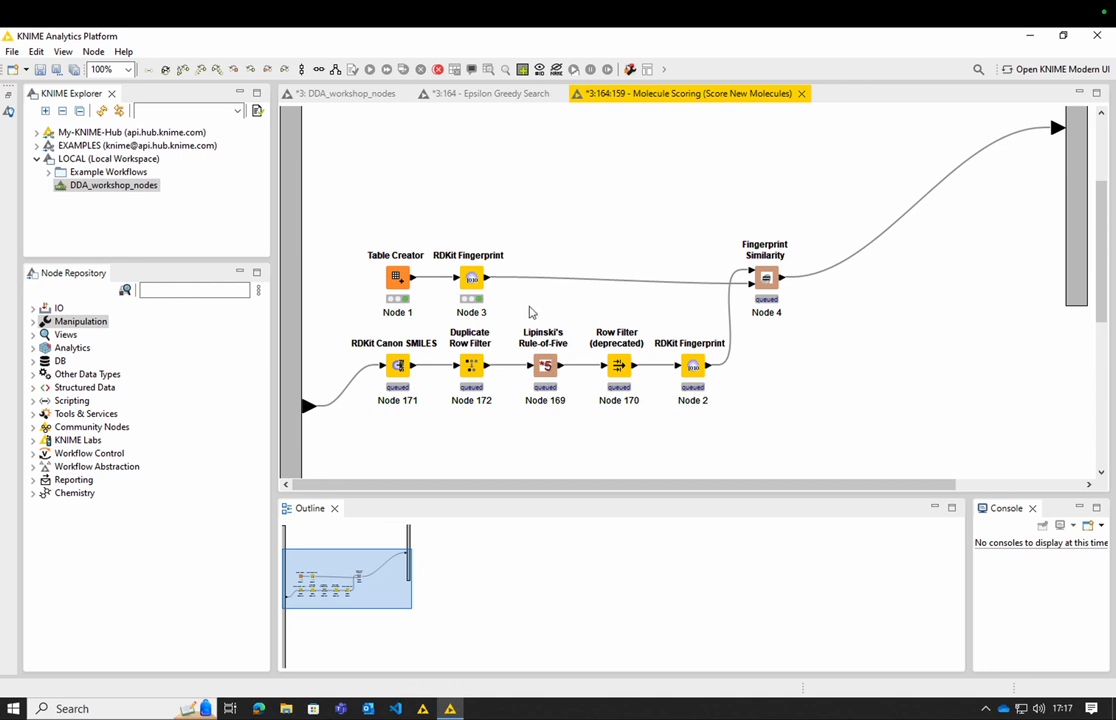
{"action": "right_click", "coordinate": [401, 283]}
{"action": "left_click", "coordinate": [558, 643]}
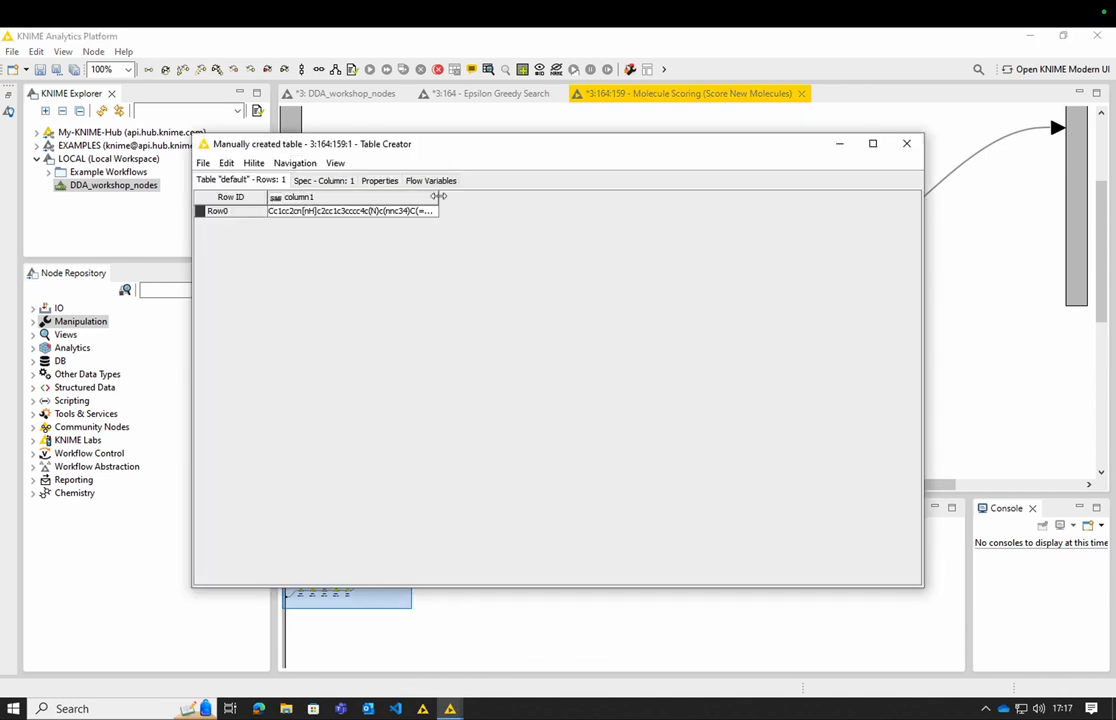
- Display column1 with the RDKit 2D depiction renderer, enlarge Row0 to inspect the structure, and close the table and the scoring metanode
{"action": "left_click_drag", "start_coordinate": [438, 197], "coordinate": [546, 198]}
{"action": "right_click", "coordinate": [455, 205]}
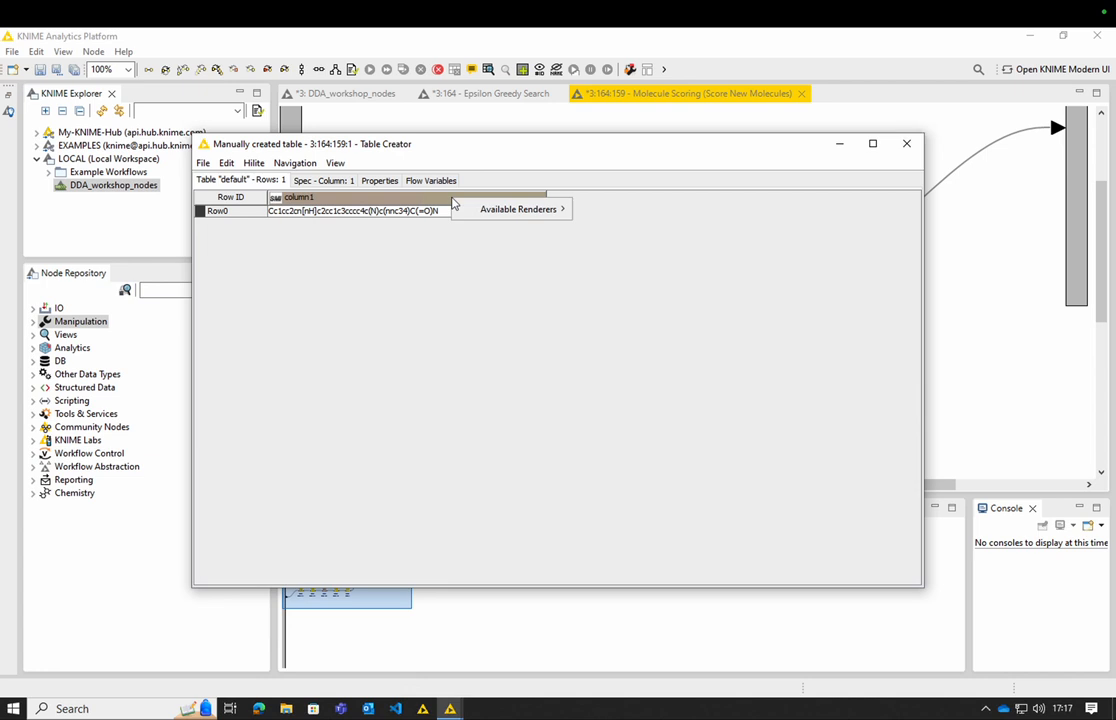
{"action": "mouse_move", "coordinate": [546, 211]}
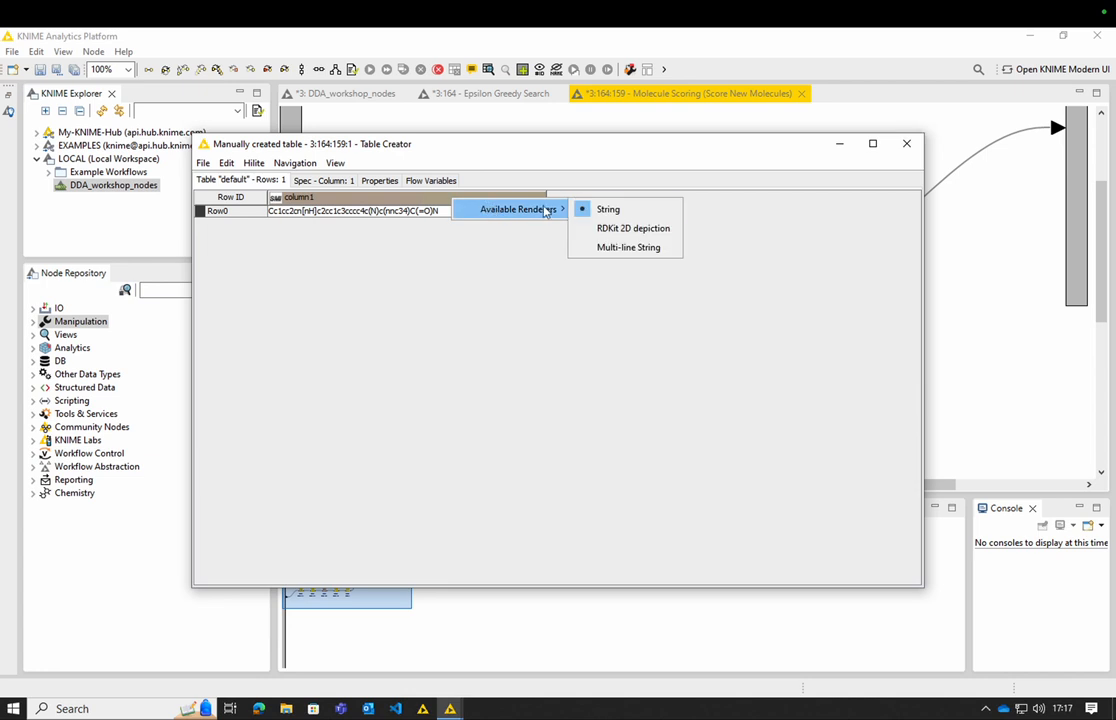
{"action": "left_click", "coordinate": [631, 229]}
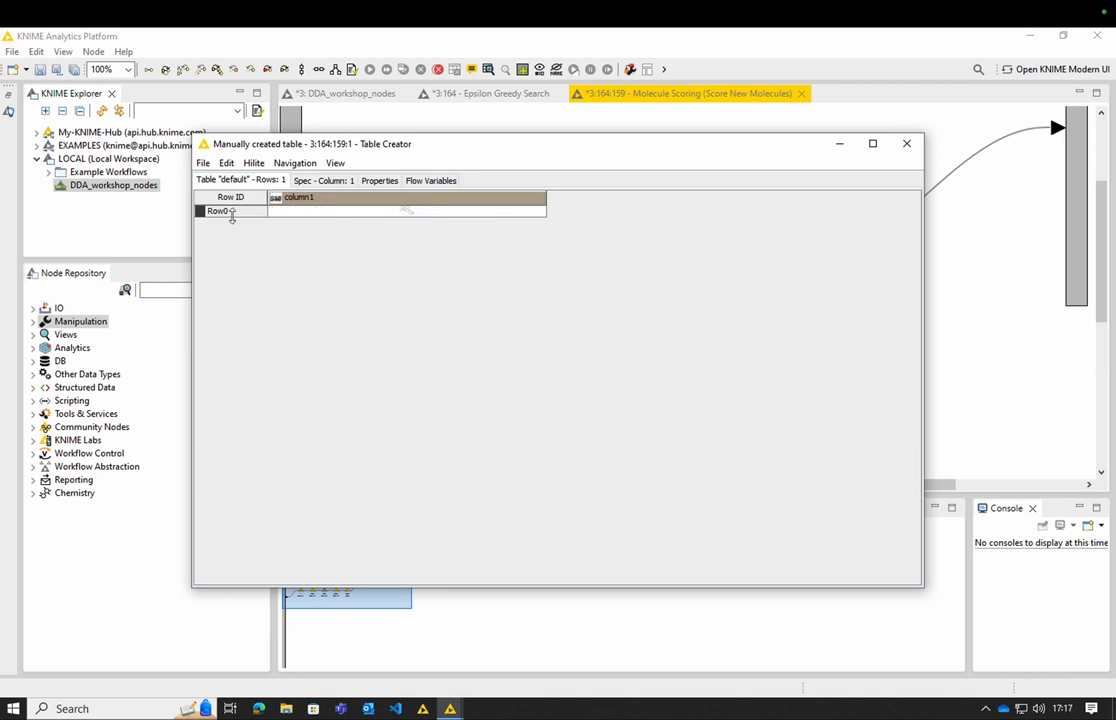
{"action": "left_click_drag", "start_coordinate": [232, 214], "coordinate": [244, 391]}
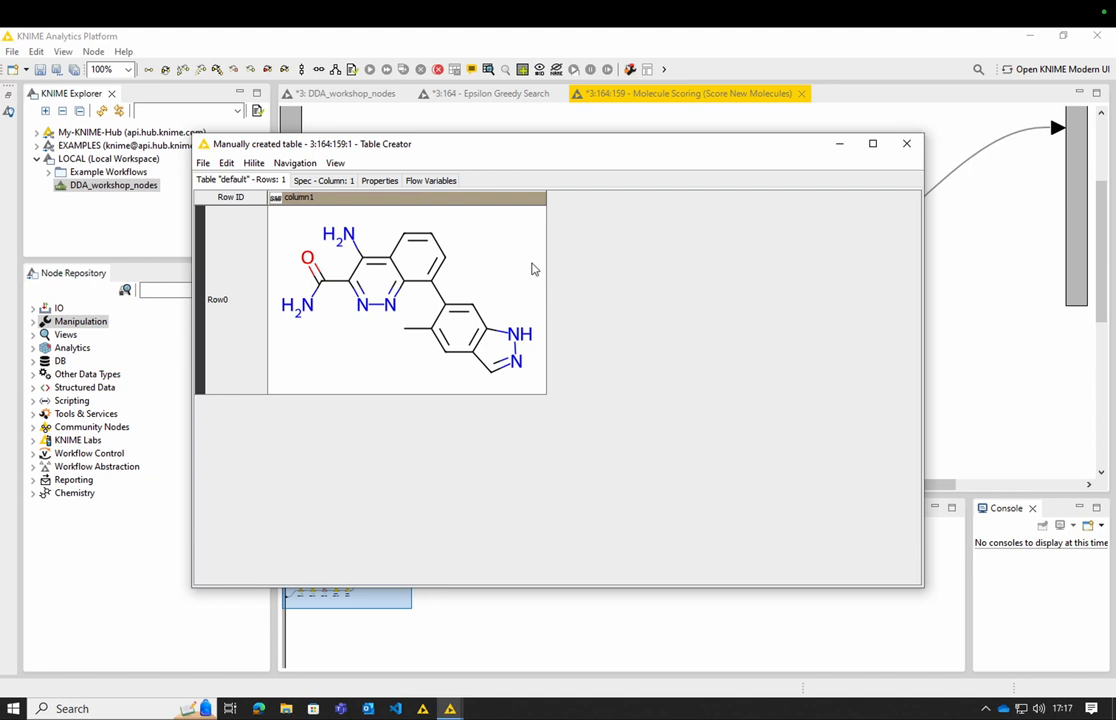
{"action": "left_click", "coordinate": [917, 145]}
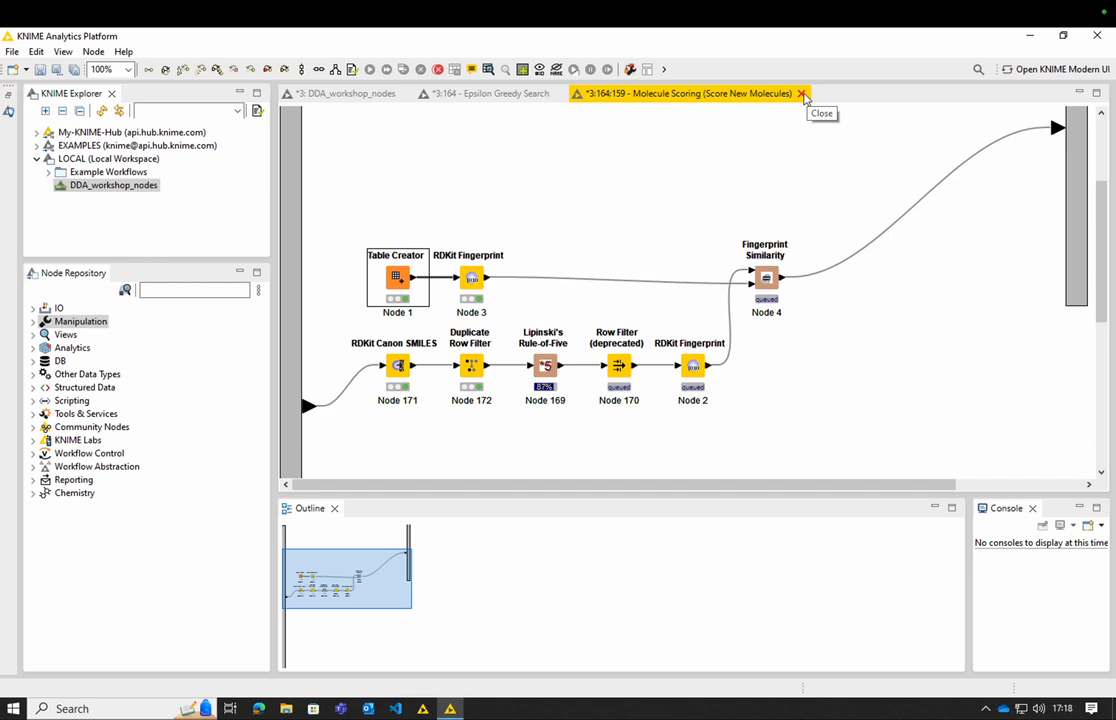
{"action": "left_click", "coordinate": [802, 94]}
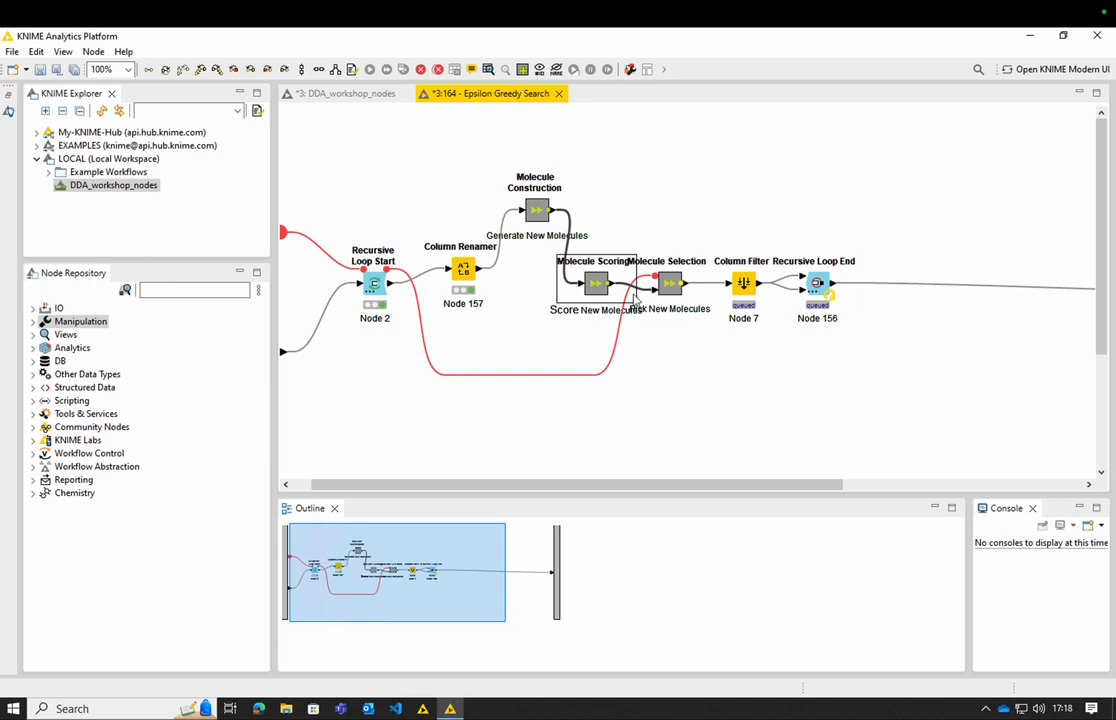
- Examine the random number, rule and CASE Switch nodes inside the Molecule Selection metanode and close it
{"action": "double_click", "coordinate": [670, 284]}
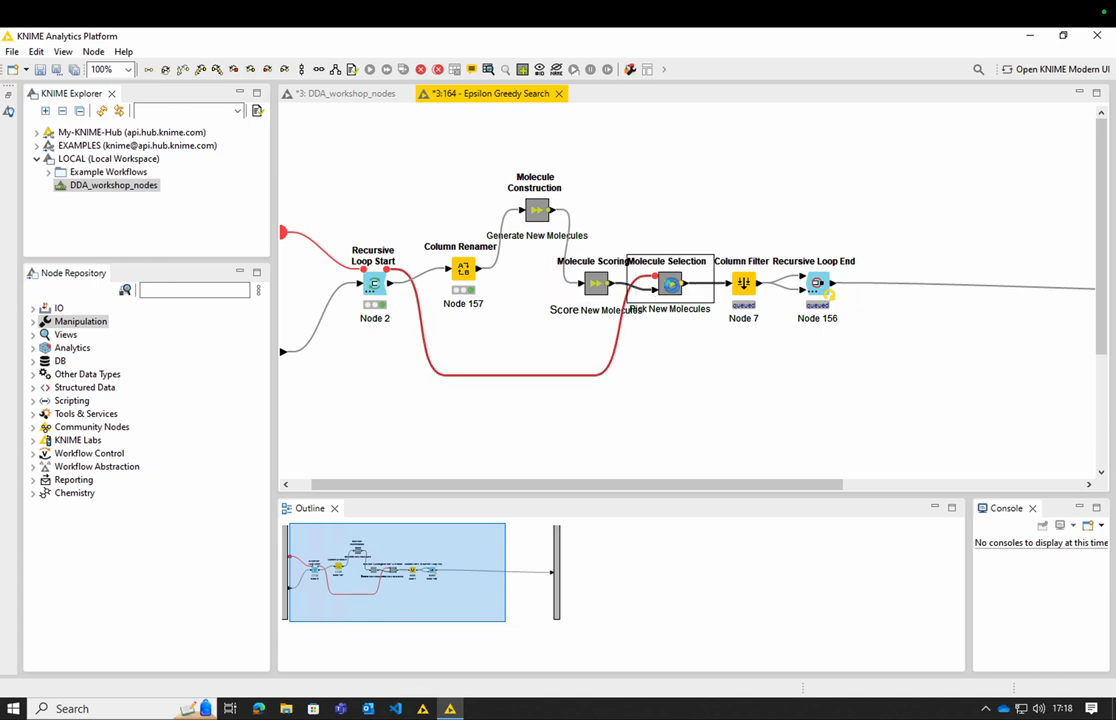
{"action": "left_click_drag", "start_coordinate": [866, 492], "coordinate": [1001, 482]}
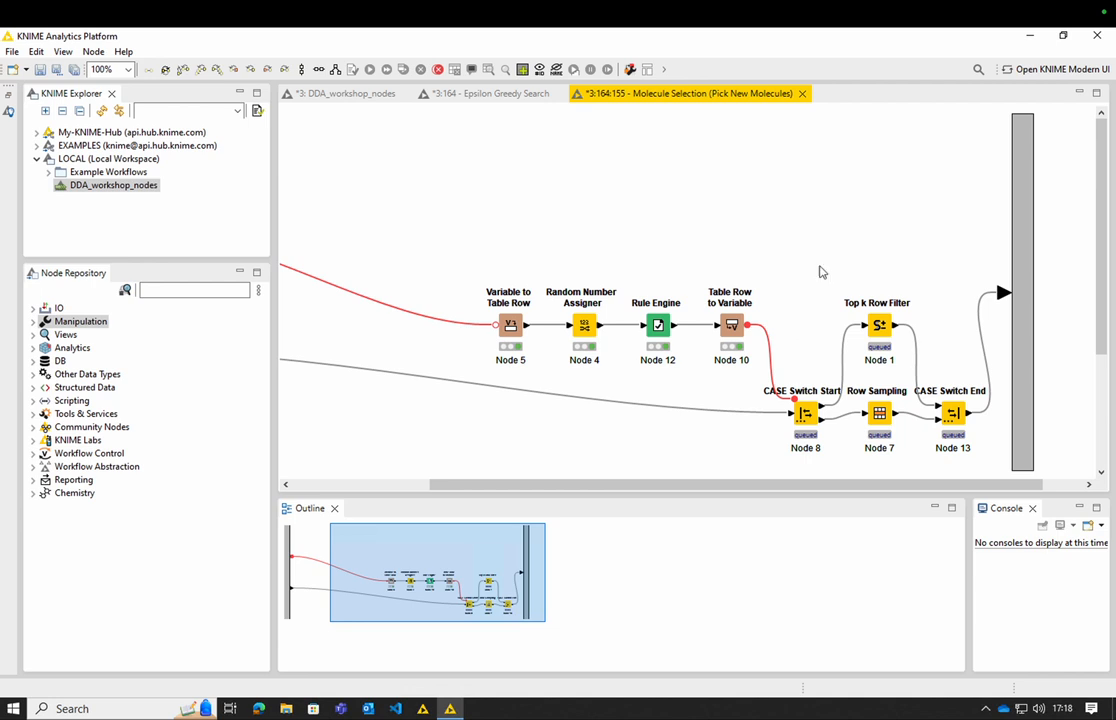
{"action": "left_click", "coordinate": [803, 94]}
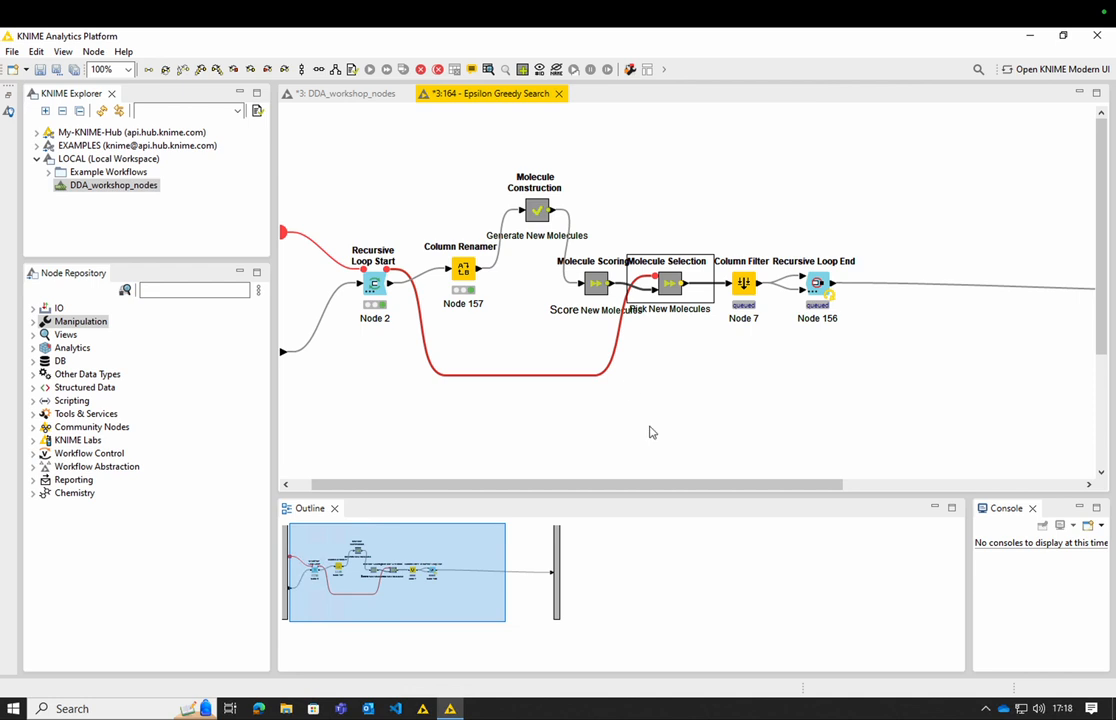
- Reopen the recursion data of Recursive Loop Start to check the molecules of the current iteration
{"action": "left_click_drag", "start_coordinate": [662, 488], "coordinate": [590, 483]}
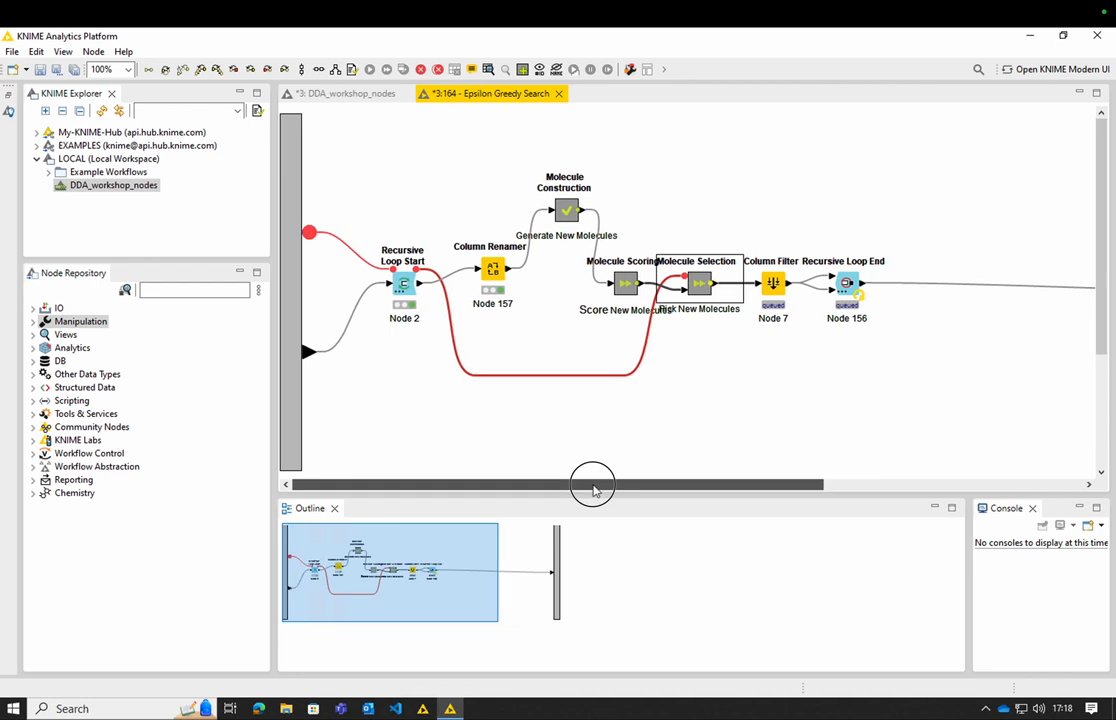
{"action": "right_click", "coordinate": [404, 283]}
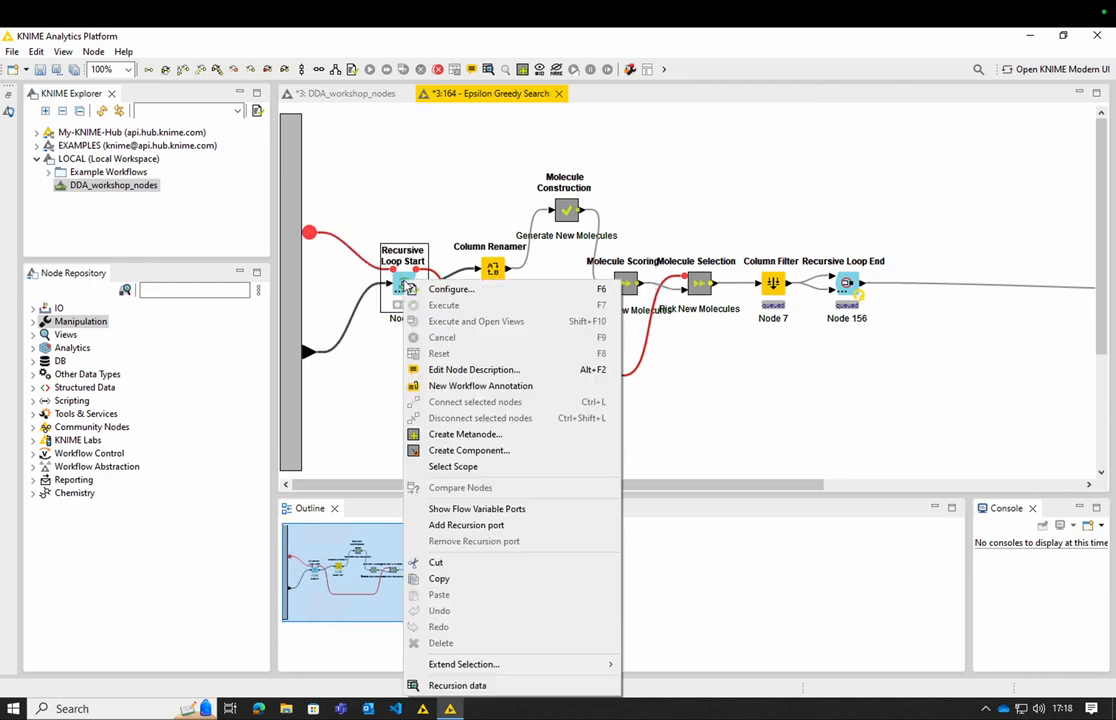
{"action": "left_click", "coordinate": [528, 690]}
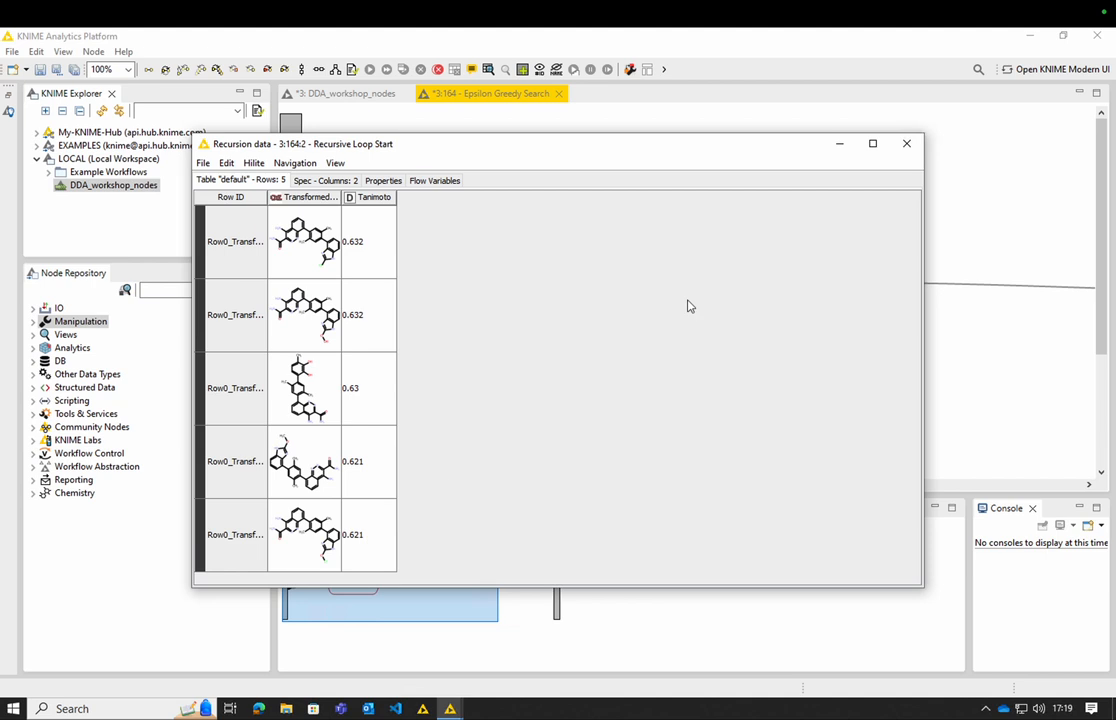
{"action": "left_click", "coordinate": [907, 144]}
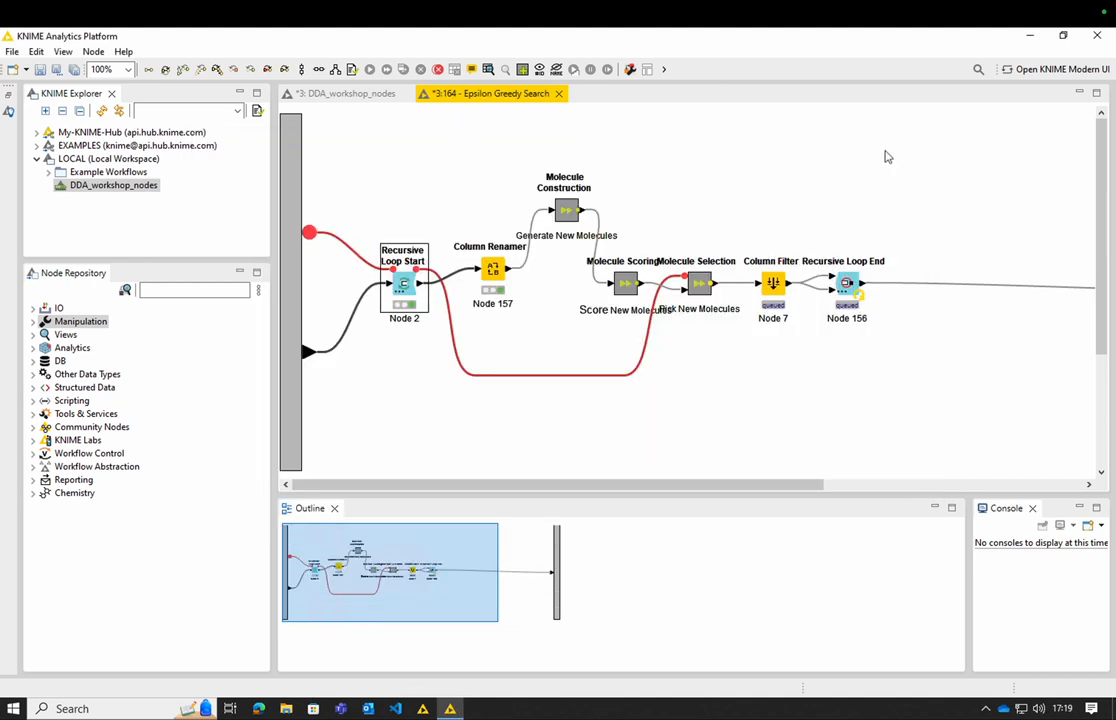
- Return to the DDA_workshop_nodes workflow and cancel the execution of the Epsilon Greedy Search metanode
{"action": "left_click", "coordinate": [559, 94]}
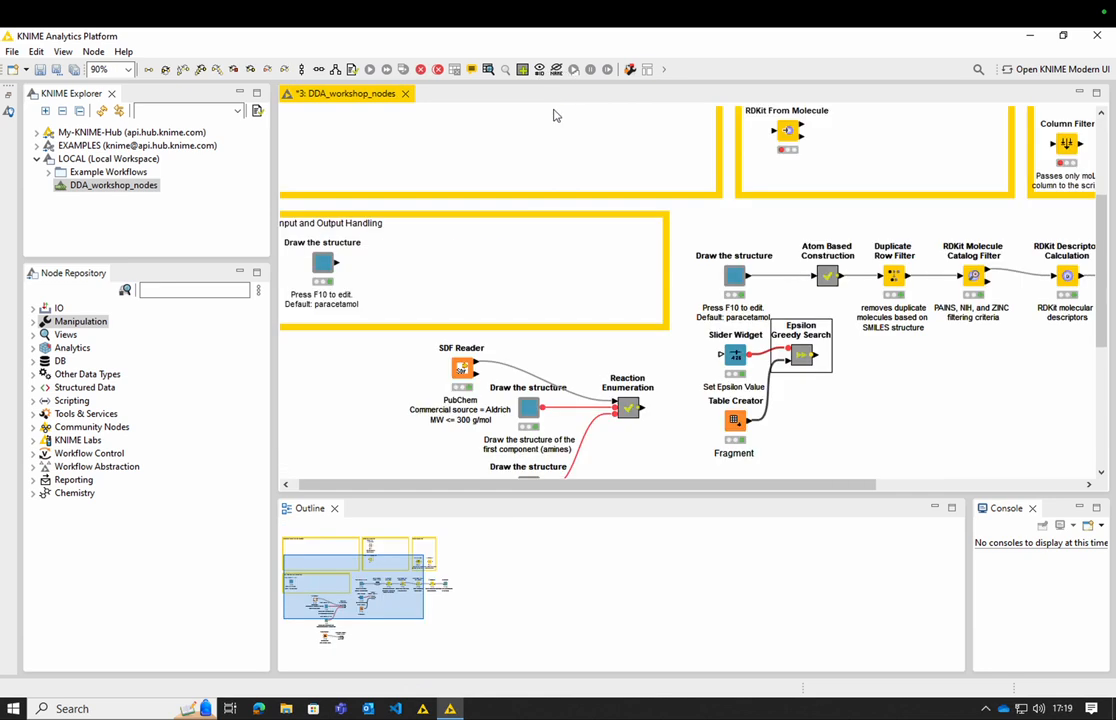
{"action": "right_click", "coordinate": [803, 367]}
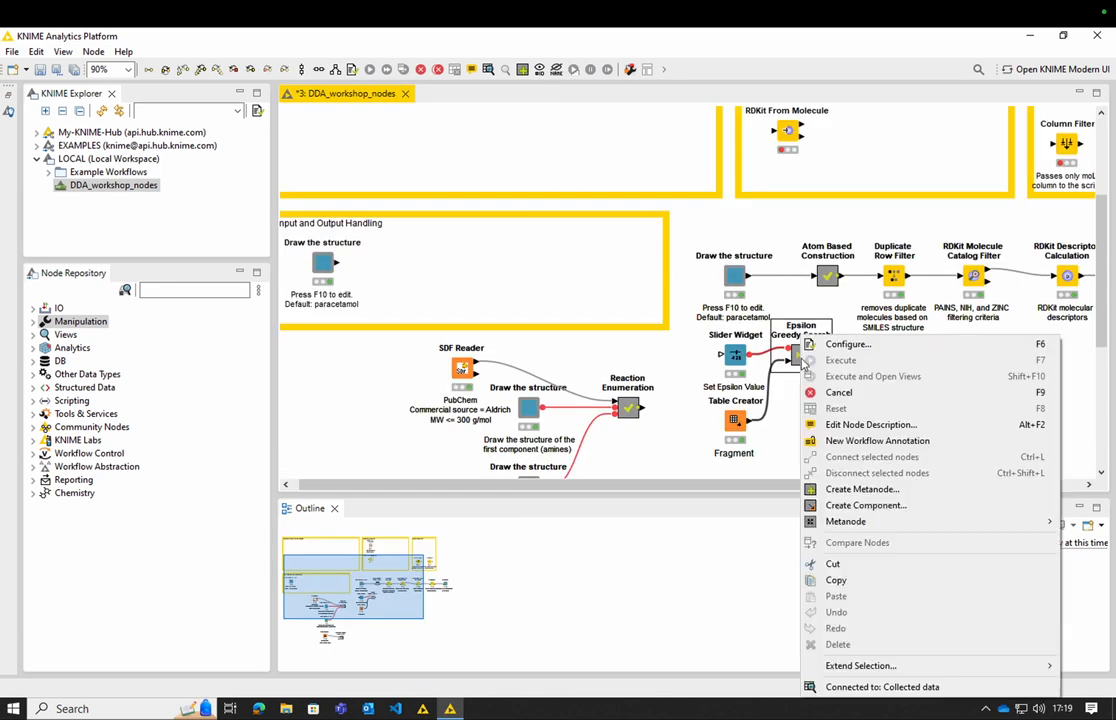
{"action": "left_click", "coordinate": [857, 396]}
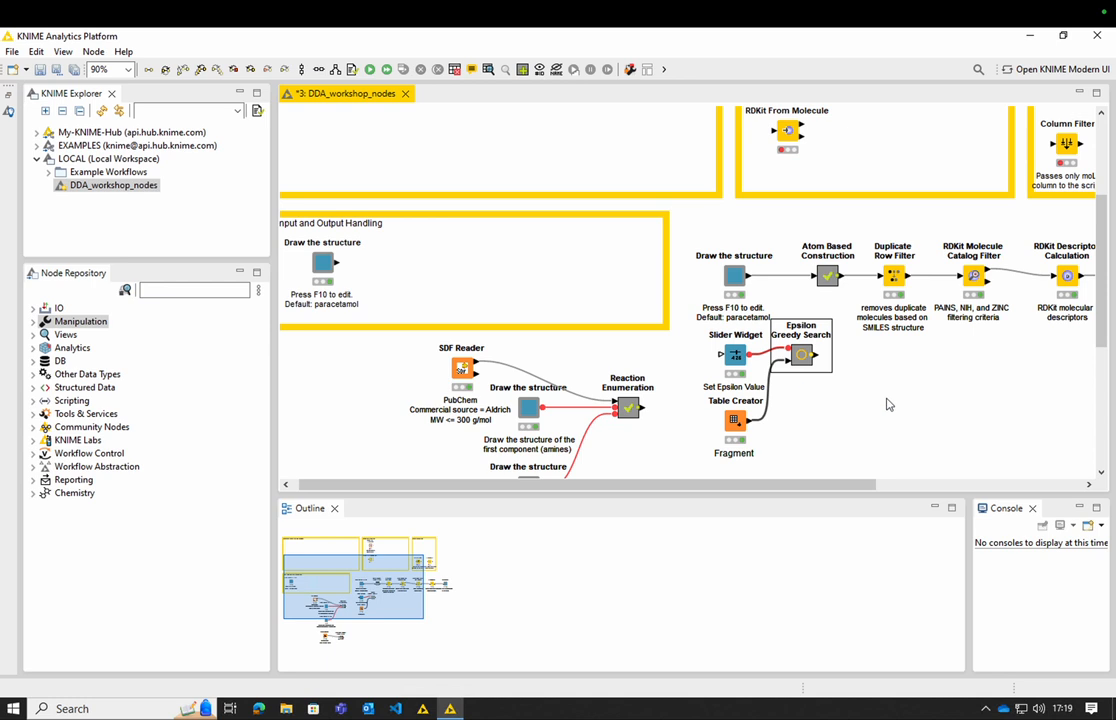
- Set the epsilon value to 0.30 in the Slider Widget's interactive view, apply it temporarily and close the view
{"action": "right_click", "coordinate": [735, 365]}
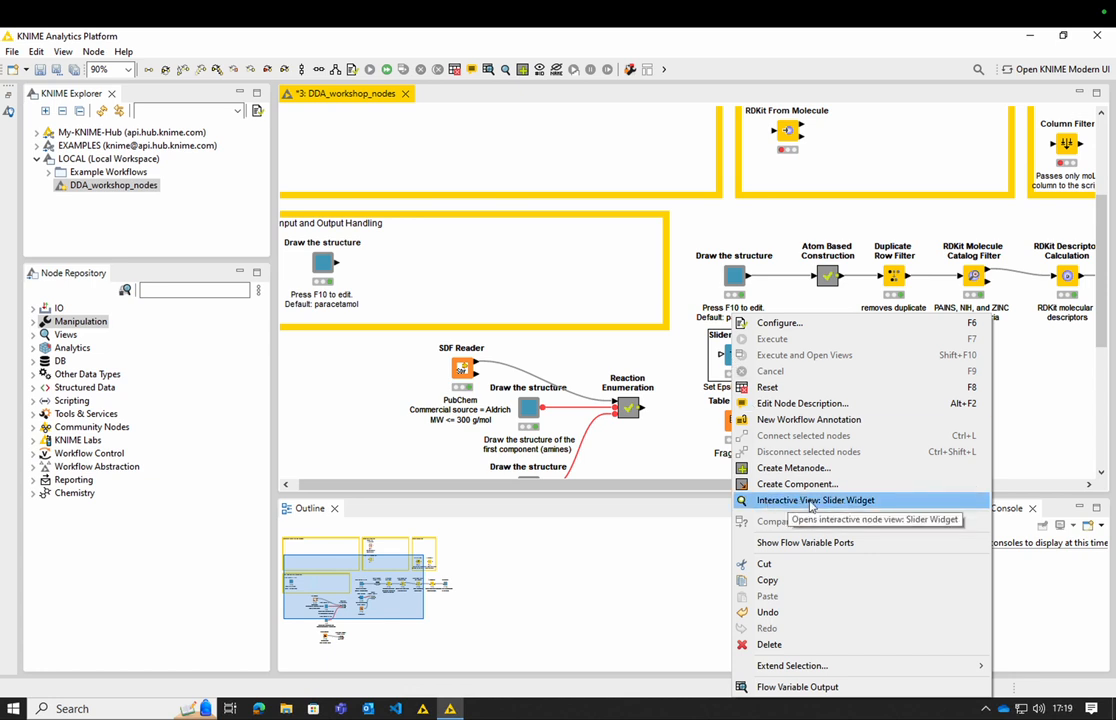
{"action": "left_click", "coordinate": [848, 503]}
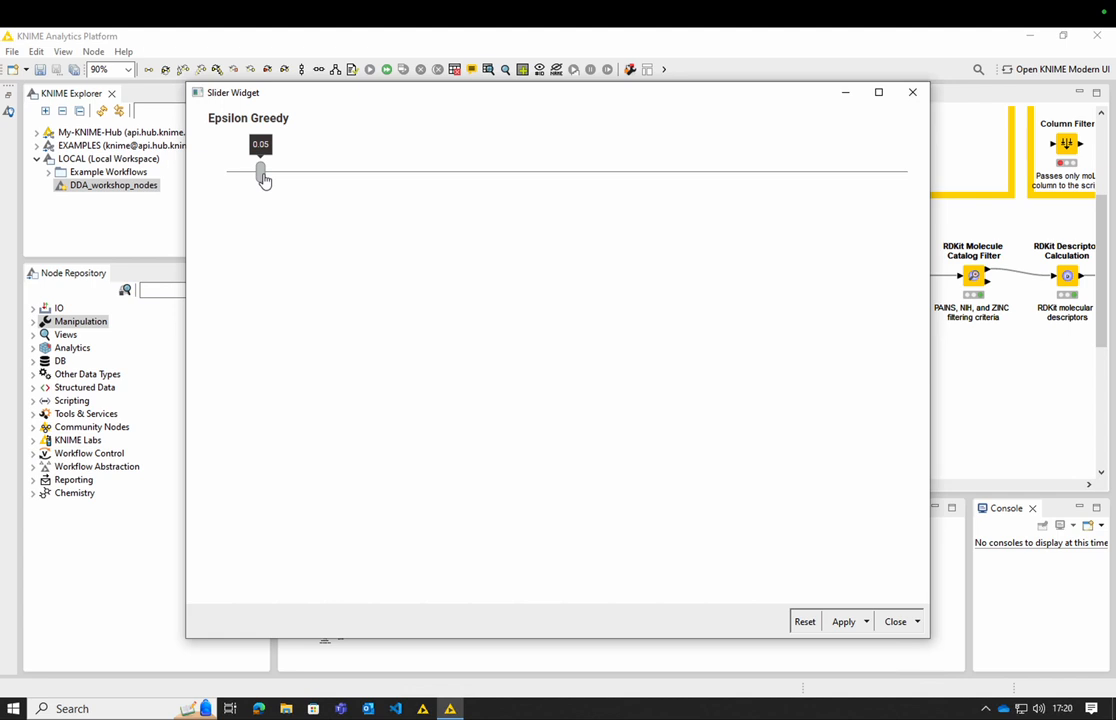
{"action": "left_click_drag", "start_coordinate": [263, 178], "coordinate": [432, 194]}
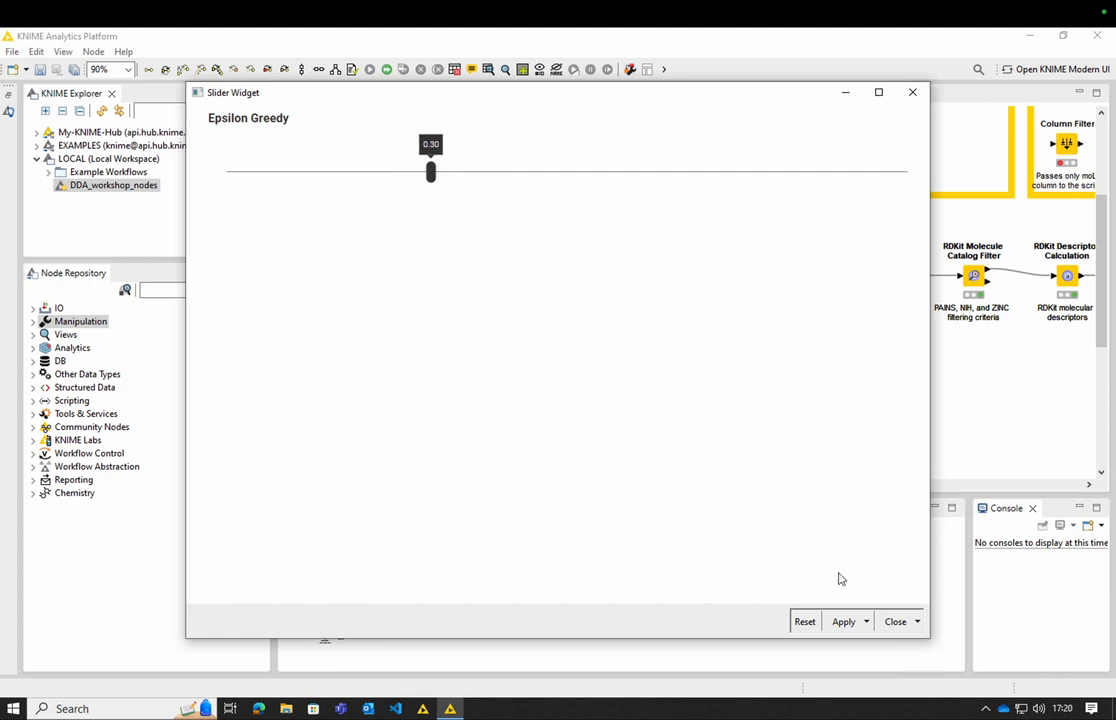
{"action": "left_click", "coordinate": [845, 622]}
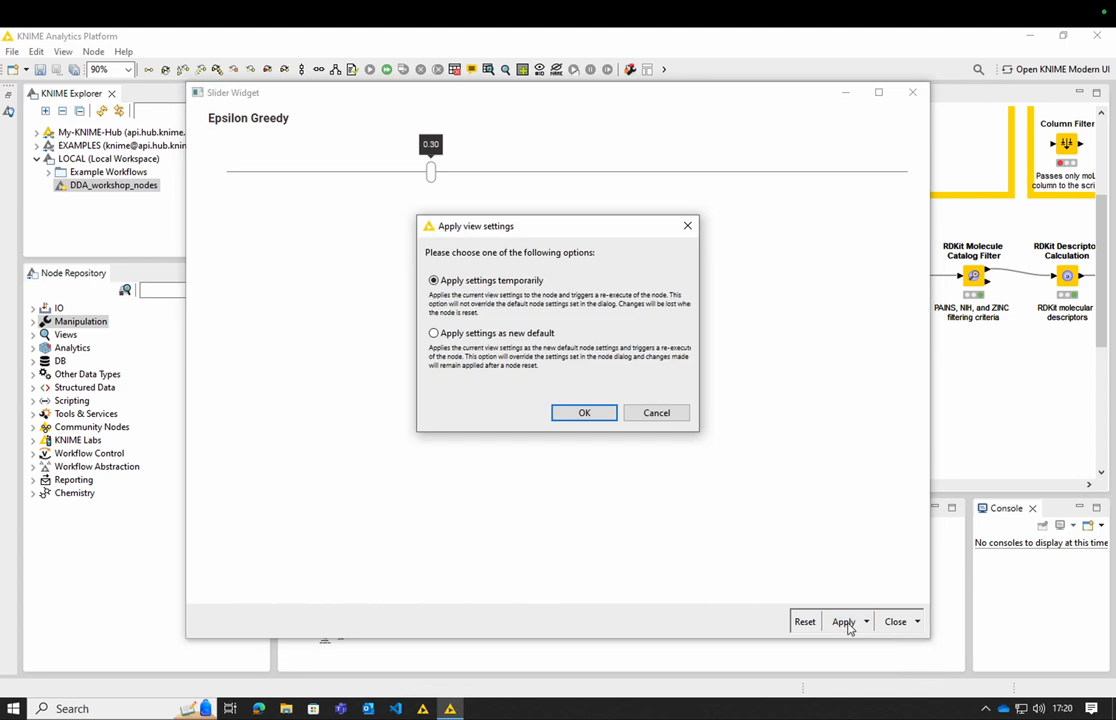
{"action": "left_click", "coordinate": [586, 413]}
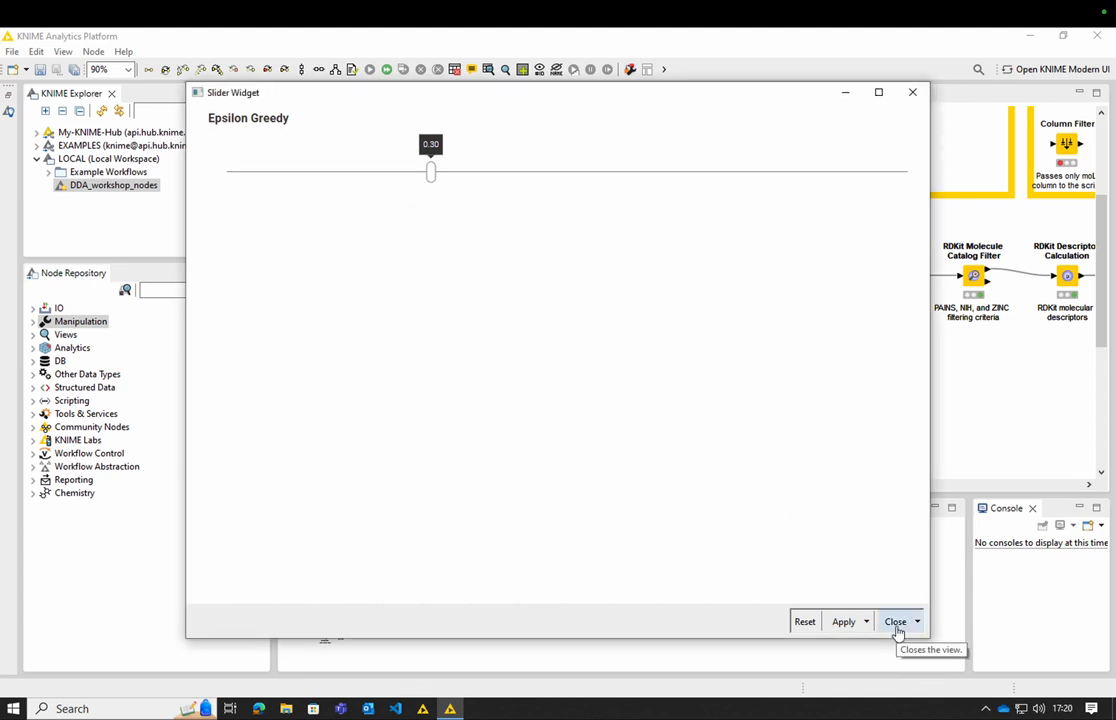
{"action": "left_click", "coordinate": [895, 622]}
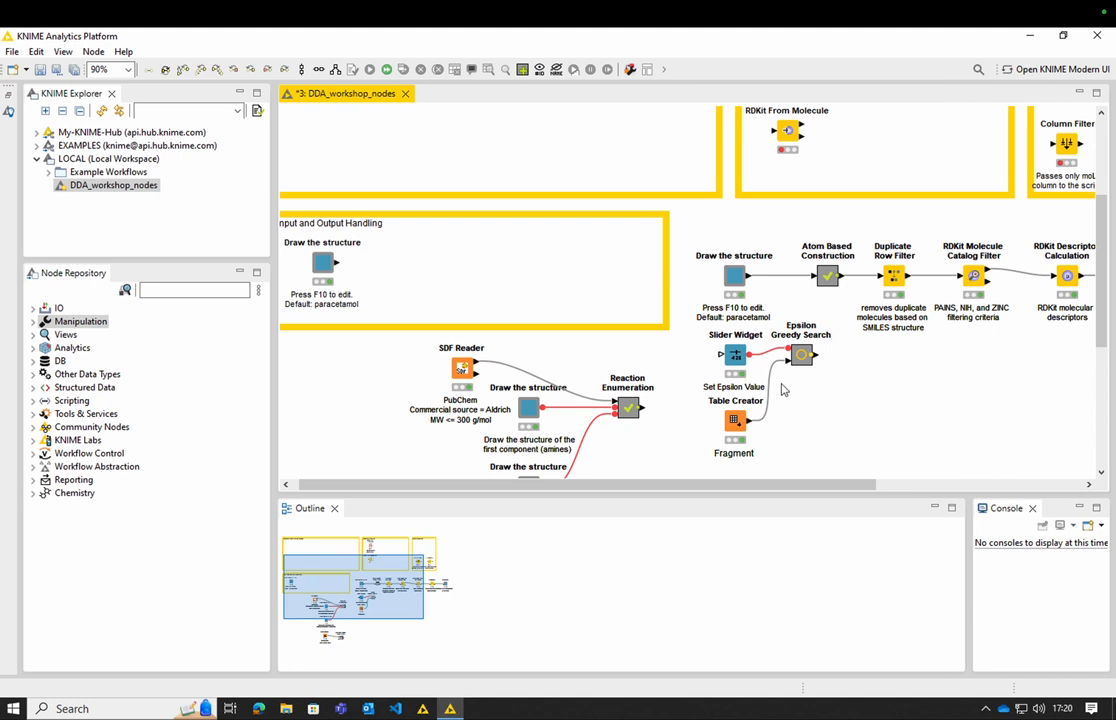
- Inspect the Table Creator fragment with the SMILES column rendered as RDKit 2D depiction and Row0 enlarged, and close the table
{"action": "right_click", "coordinate": [741, 424]}
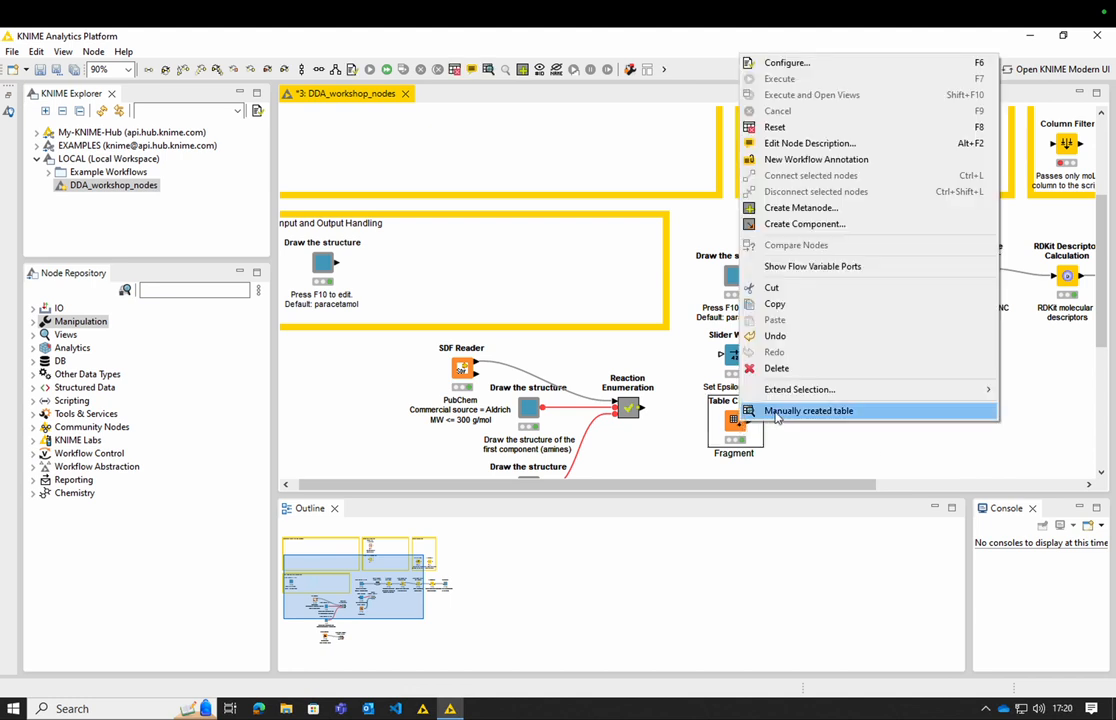
{"action": "left_click", "coordinate": [776, 418]}
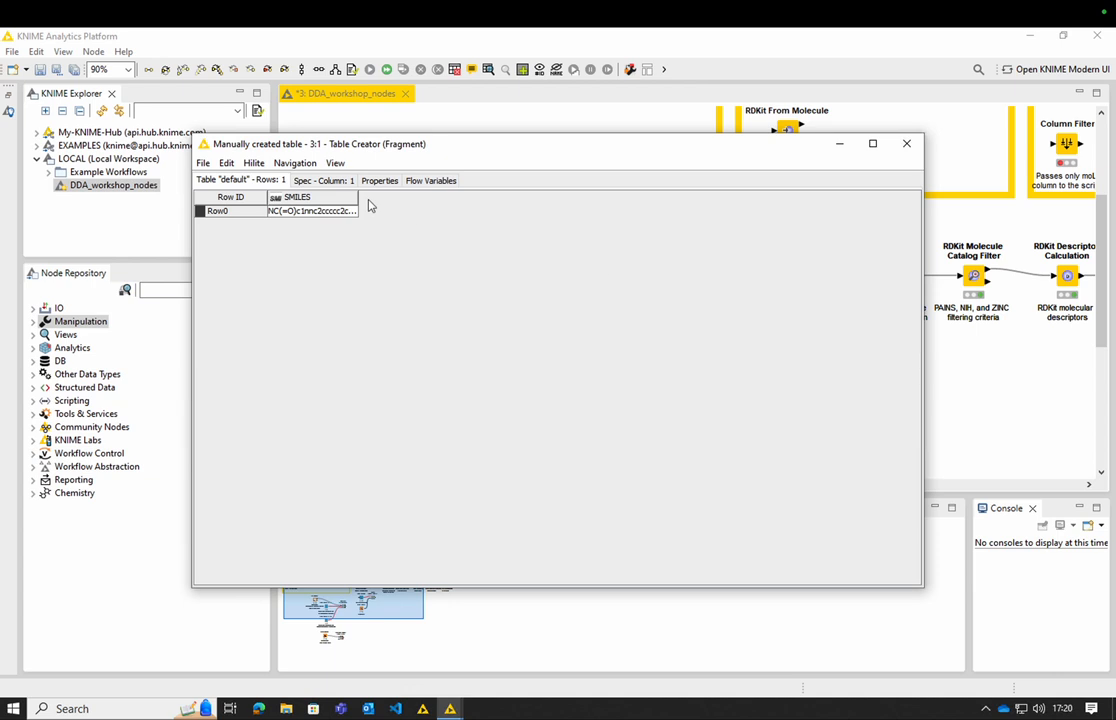
{"action": "left_click_drag", "start_coordinate": [358, 197], "coordinate": [437, 198]}
{"action": "right_click", "coordinate": [432, 199]}
{"action": "mouse_move", "coordinate": [525, 210]}
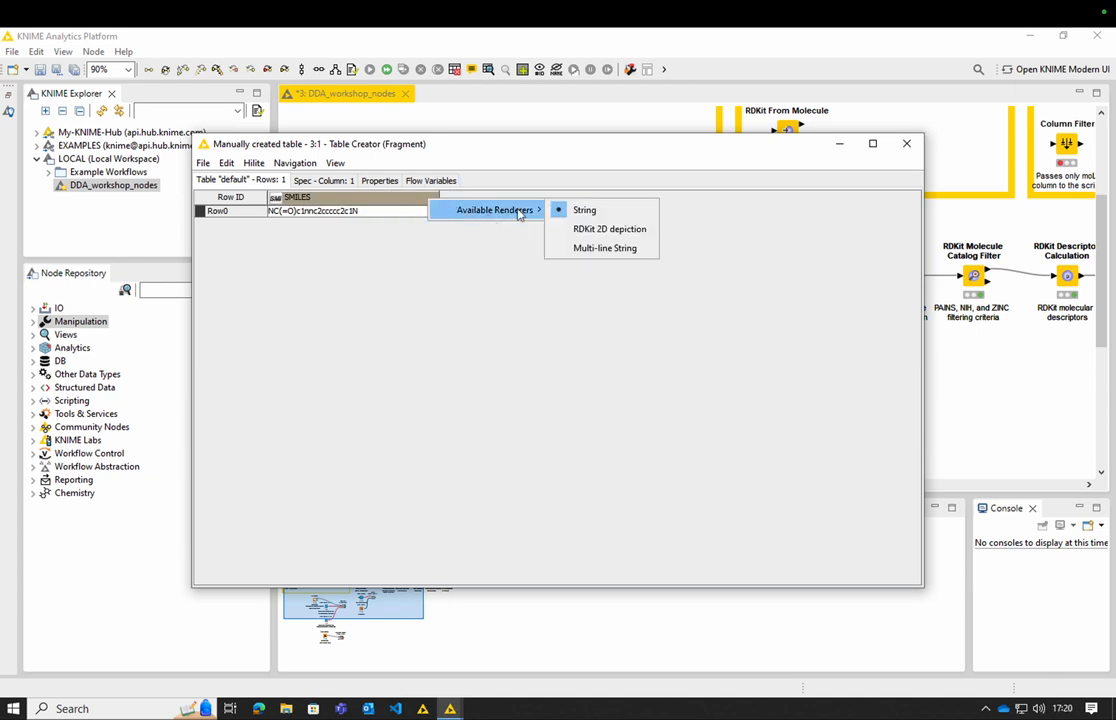
{"action": "left_click", "coordinate": [600, 230]}
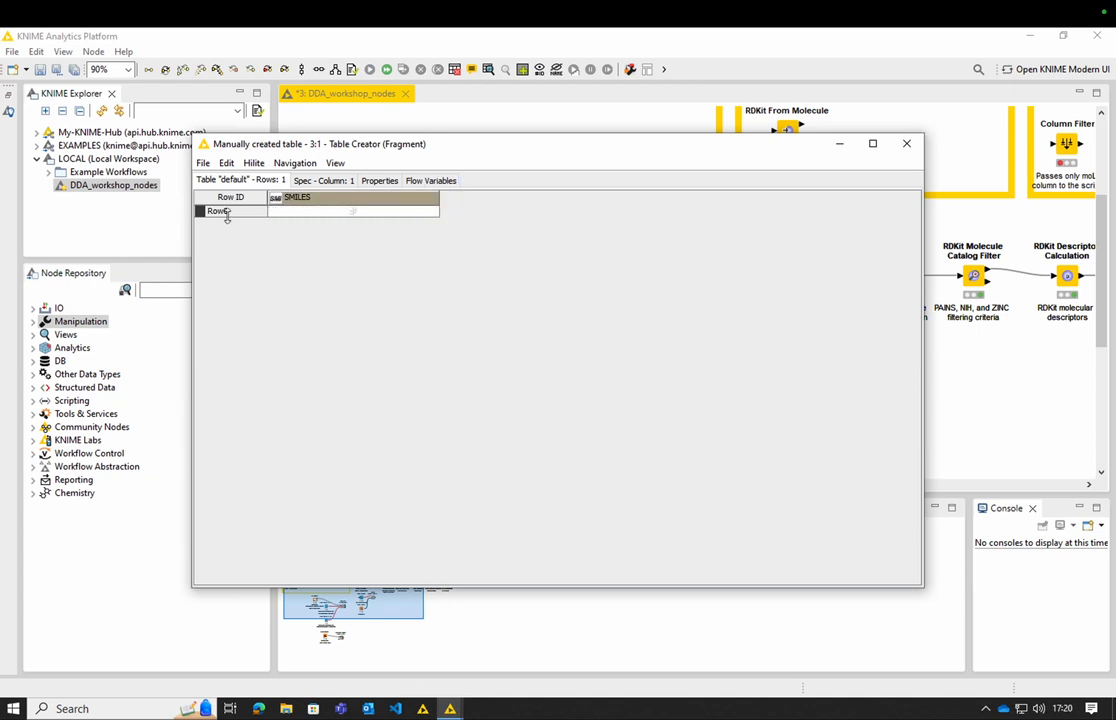
{"action": "left_click", "coordinate": [228, 272]}
{"action": "left_click_drag", "start_coordinate": [228, 272], "coordinate": [229, 351]}
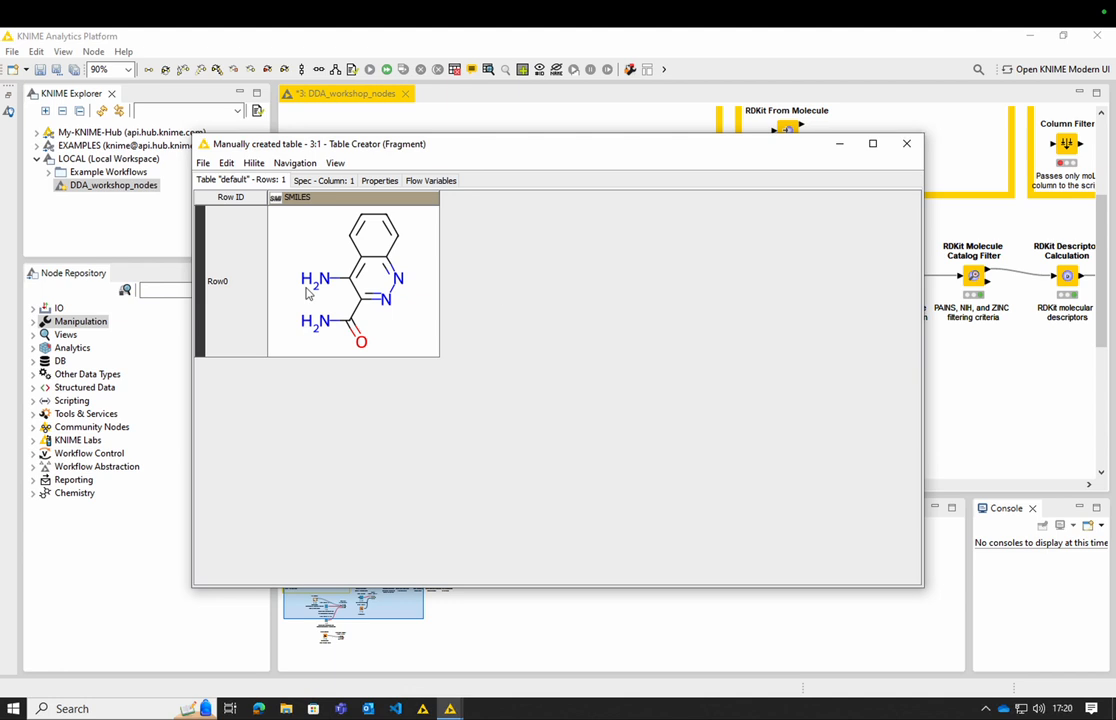
{"action": "left_click", "coordinate": [905, 143]}
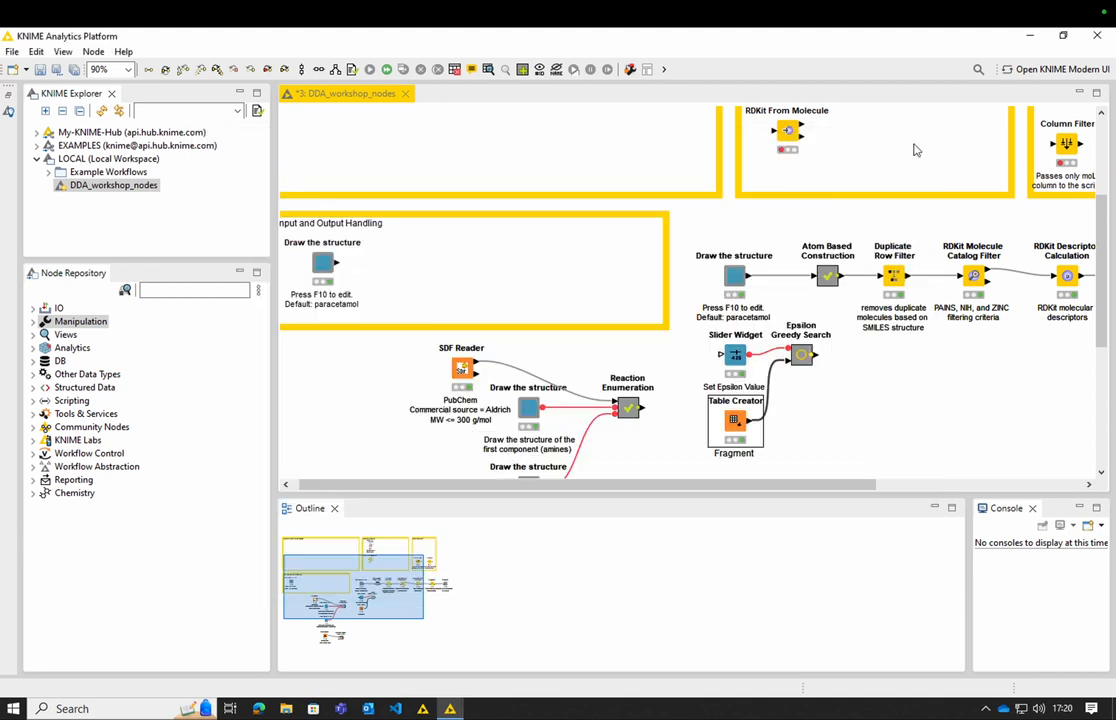
- Connect the output of the Draw the structure node above to the Epsilon Greedy Search metanode's table input and open the metanode
{"action": "left_click", "coordinate": [890, 370]}
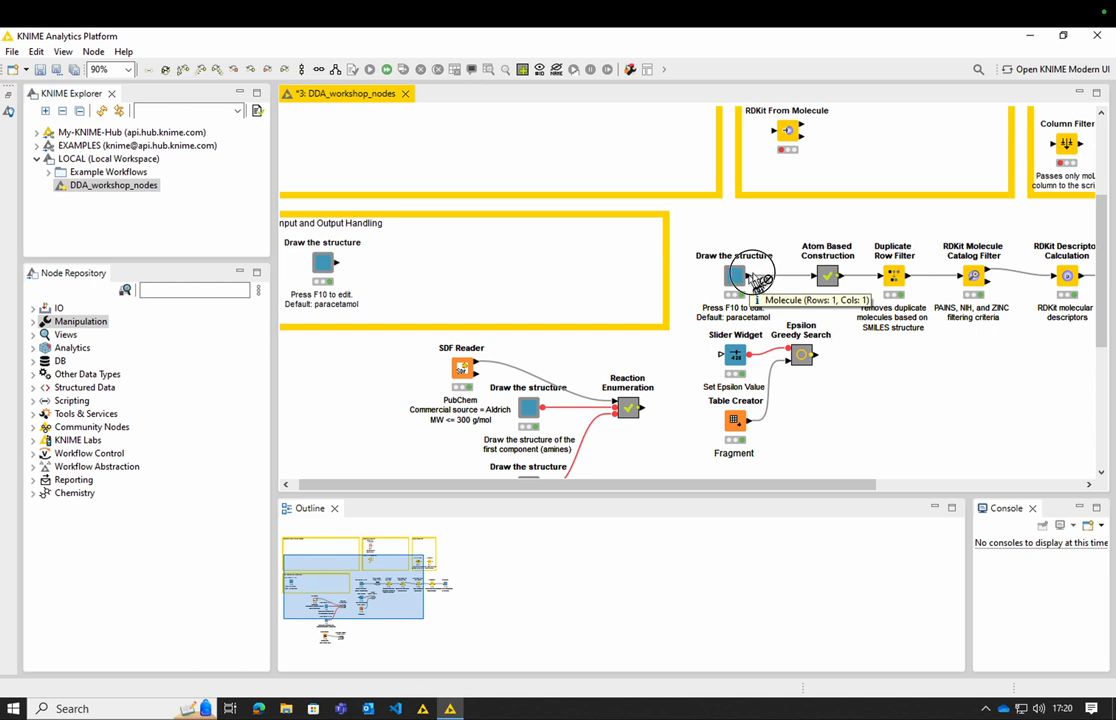
{"action": "mouse_move", "coordinate": [752, 281]}
{"action": "left_mouse_down"}
{"action": "mouse_move", "coordinate": [795, 330]}
{"action": "mouse_move", "coordinate": [791, 365]}
{"action": "left_mouse_up"}
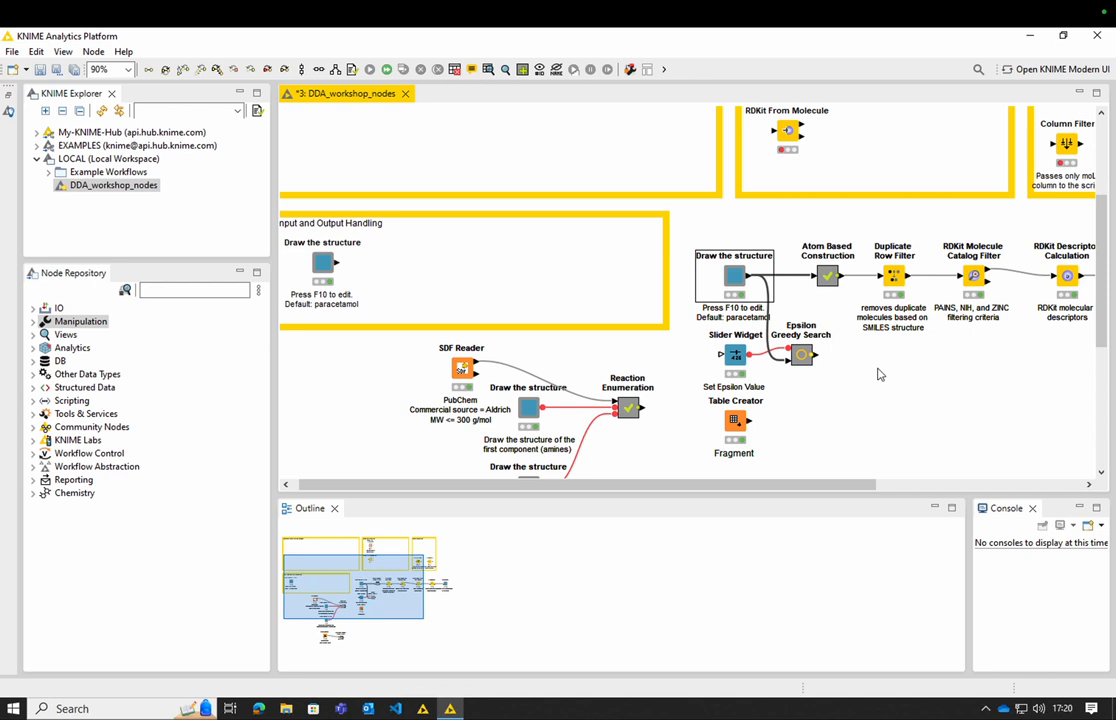
{"action": "double_click", "coordinate": [803, 356]}
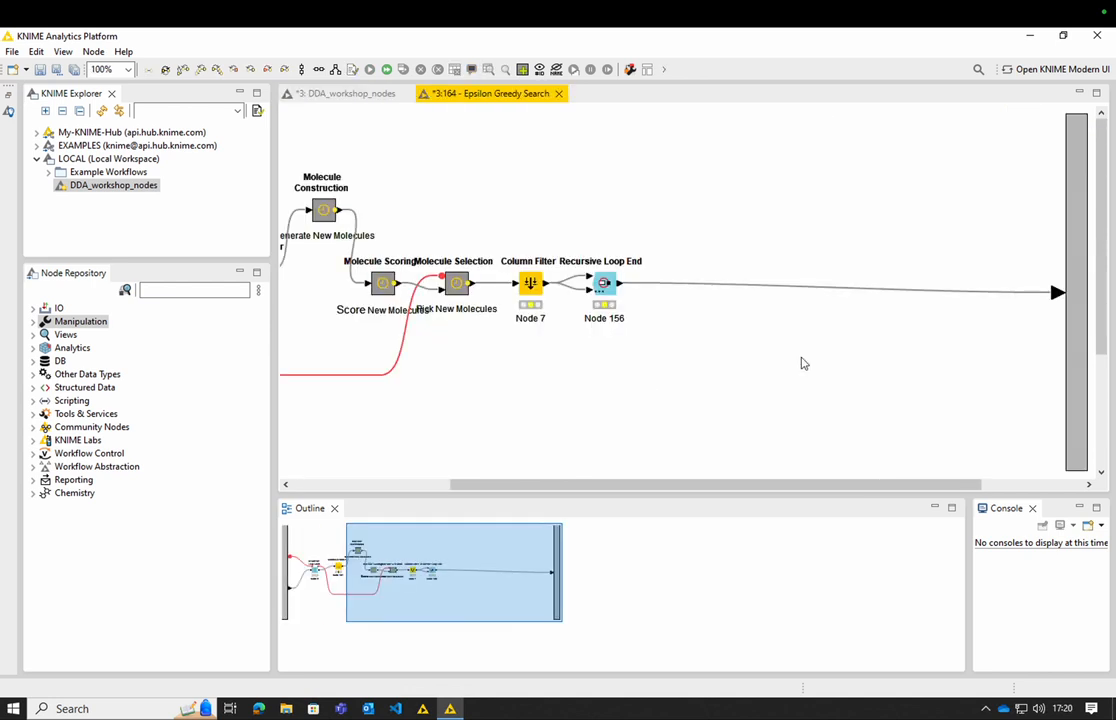
{"action": "left_click_drag", "start_coordinate": [841, 488], "coordinate": [593, 484]}
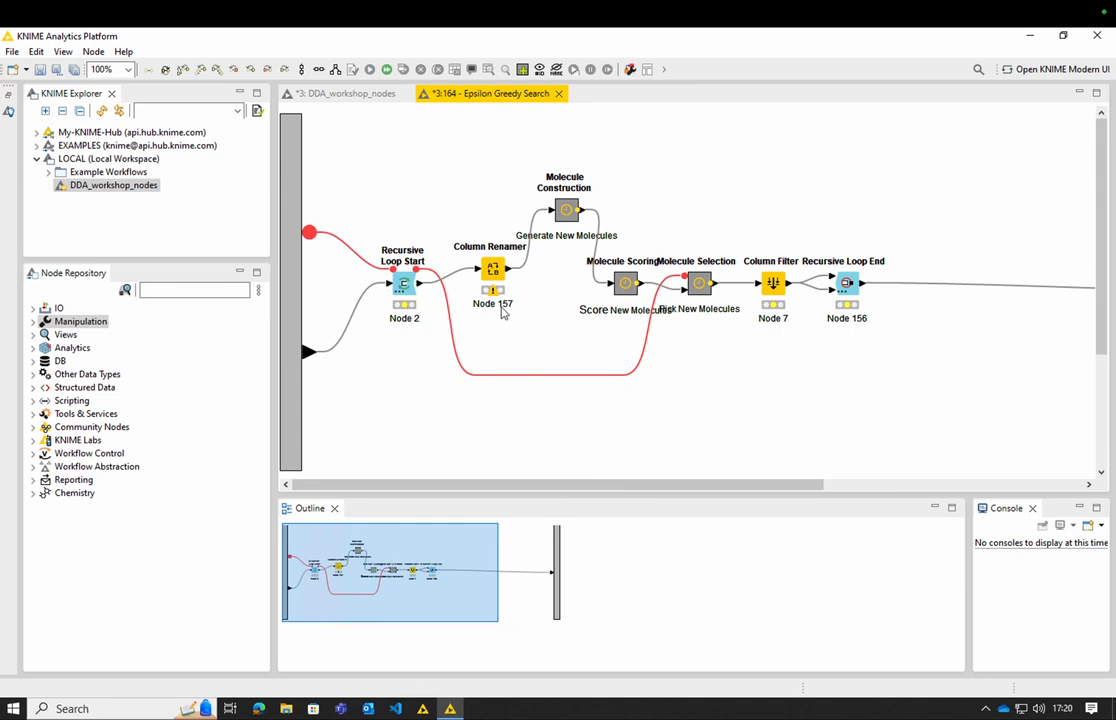
- Execute Recursive Loop Start and Column Renamer, and start the whole loop by executing Recursive Loop End
{"action": "right_click", "coordinate": [404, 287]}
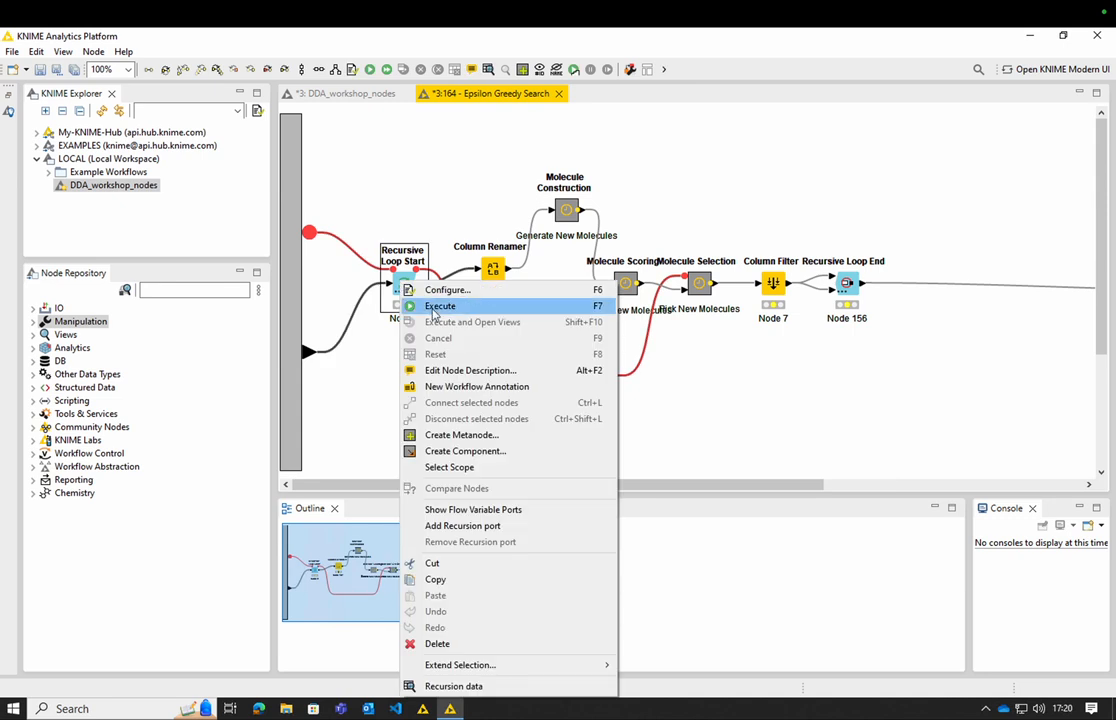
{"action": "left_click", "coordinate": [433, 306]}
{"action": "left_click", "coordinate": [493, 270]}
{"action": "right_click", "coordinate": [493, 270]}
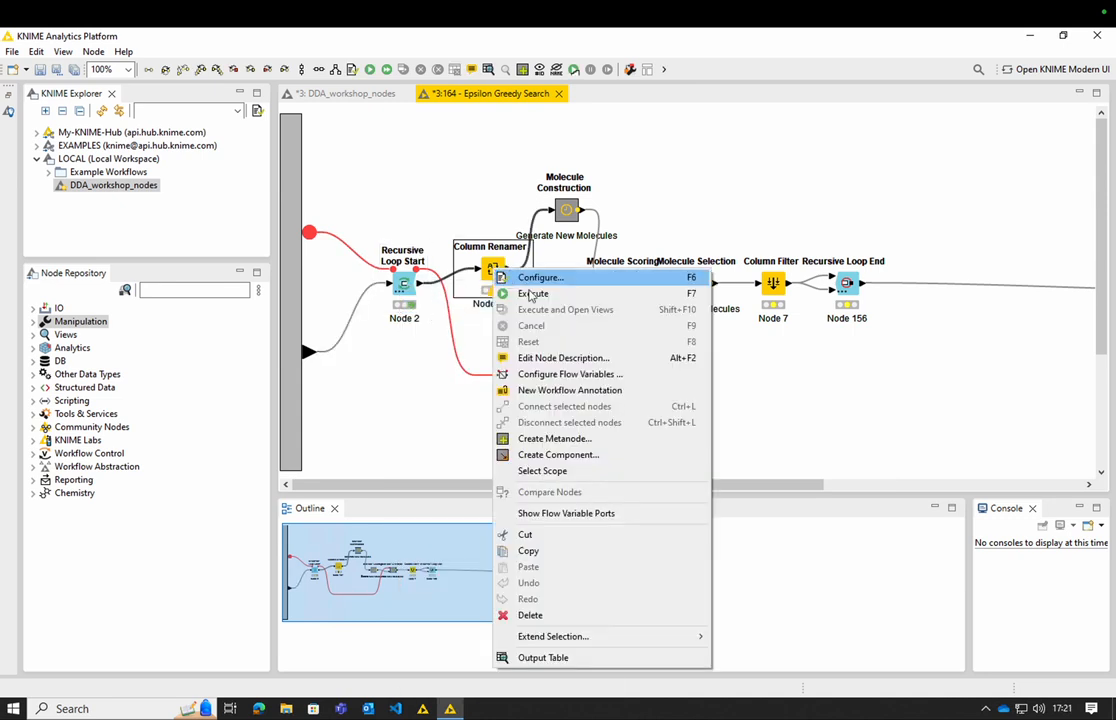
{"action": "left_click", "coordinate": [531, 294]}
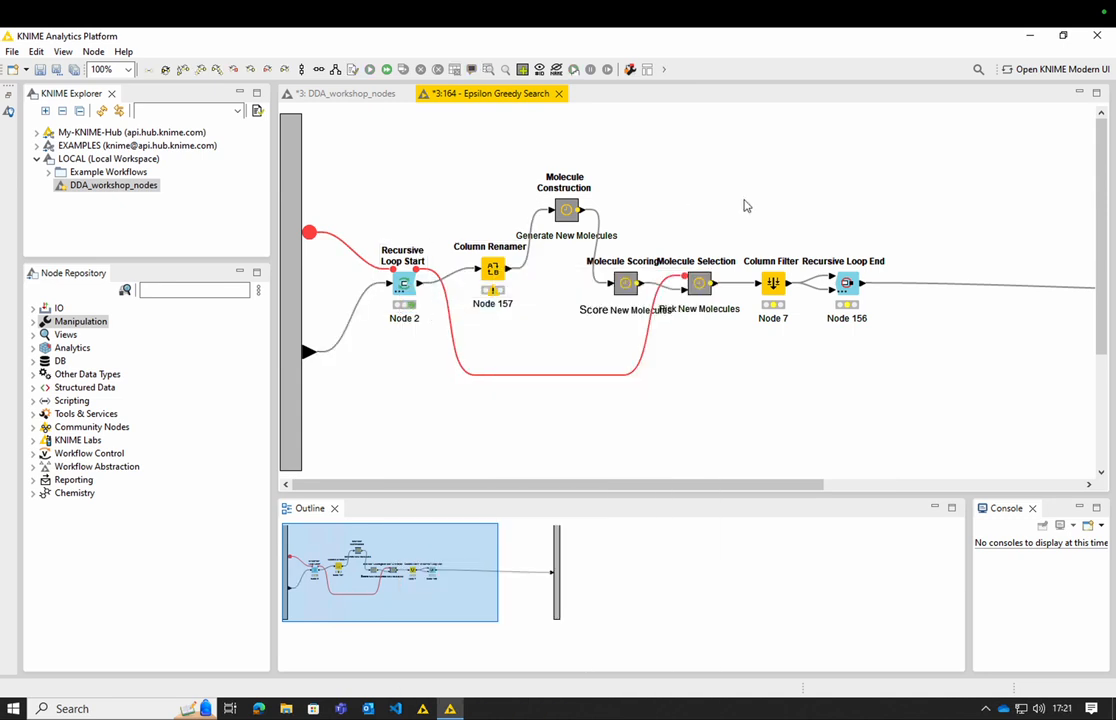
{"action": "right_click", "coordinate": [843, 289]}
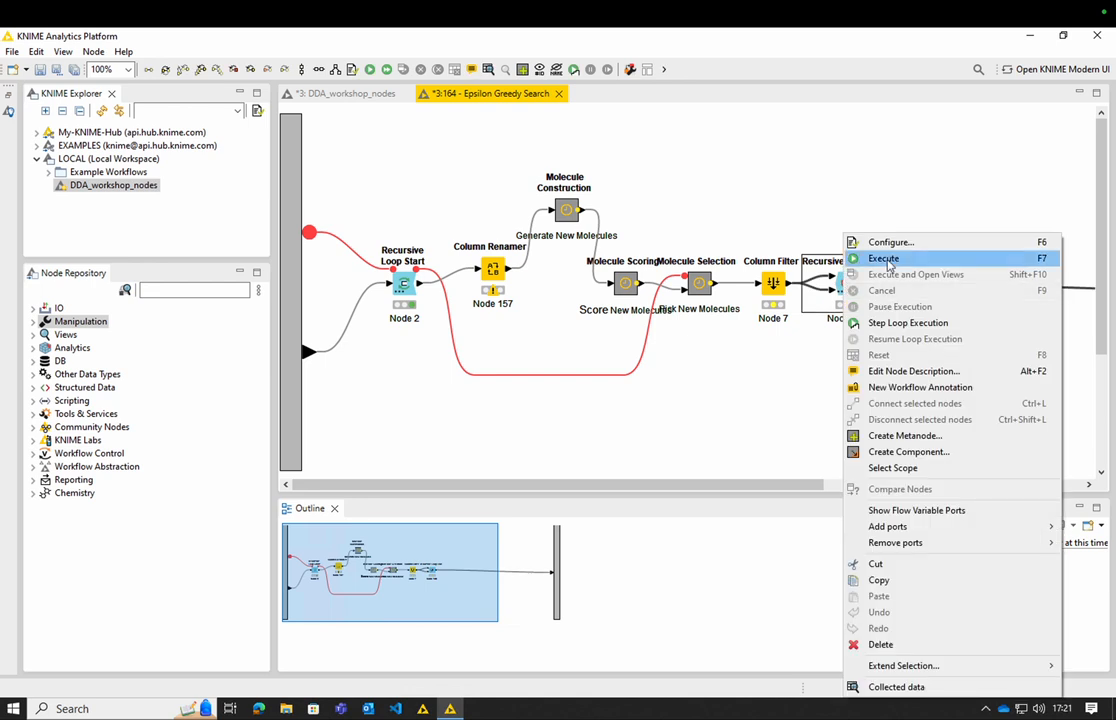
{"action": "left_click", "coordinate": [885, 259]}
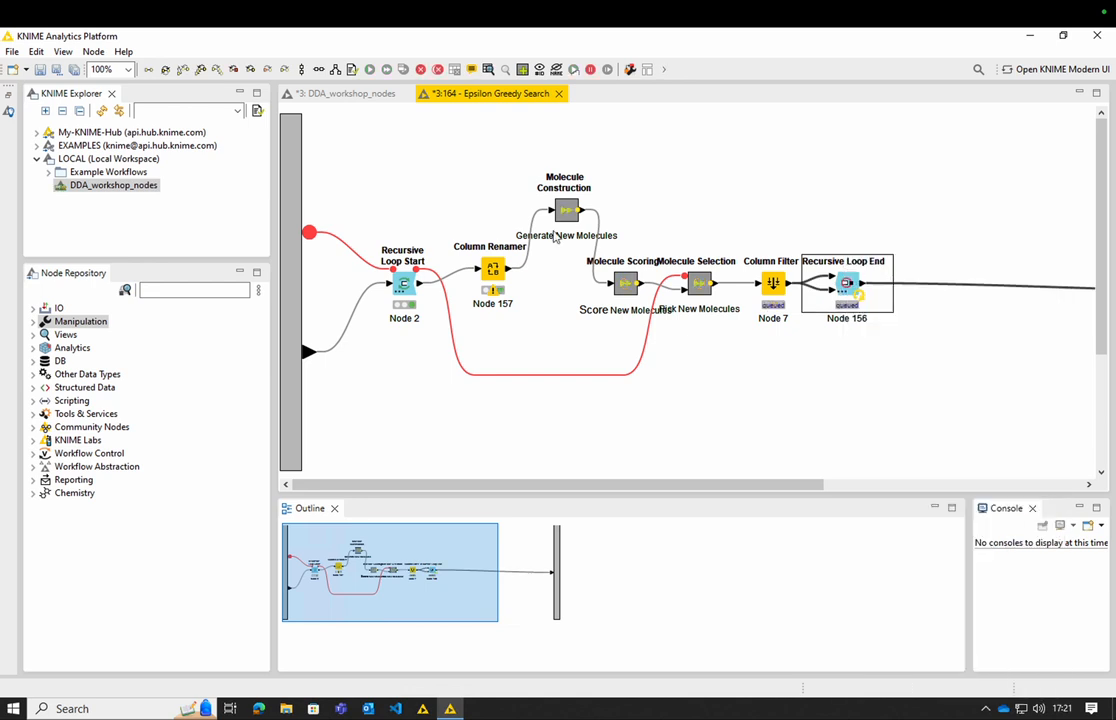
- Inspect the molecules and Tanimoto scores in the recursion data of Recursive Loop Start and close the table
{"action": "right_click", "coordinate": [404, 284]}
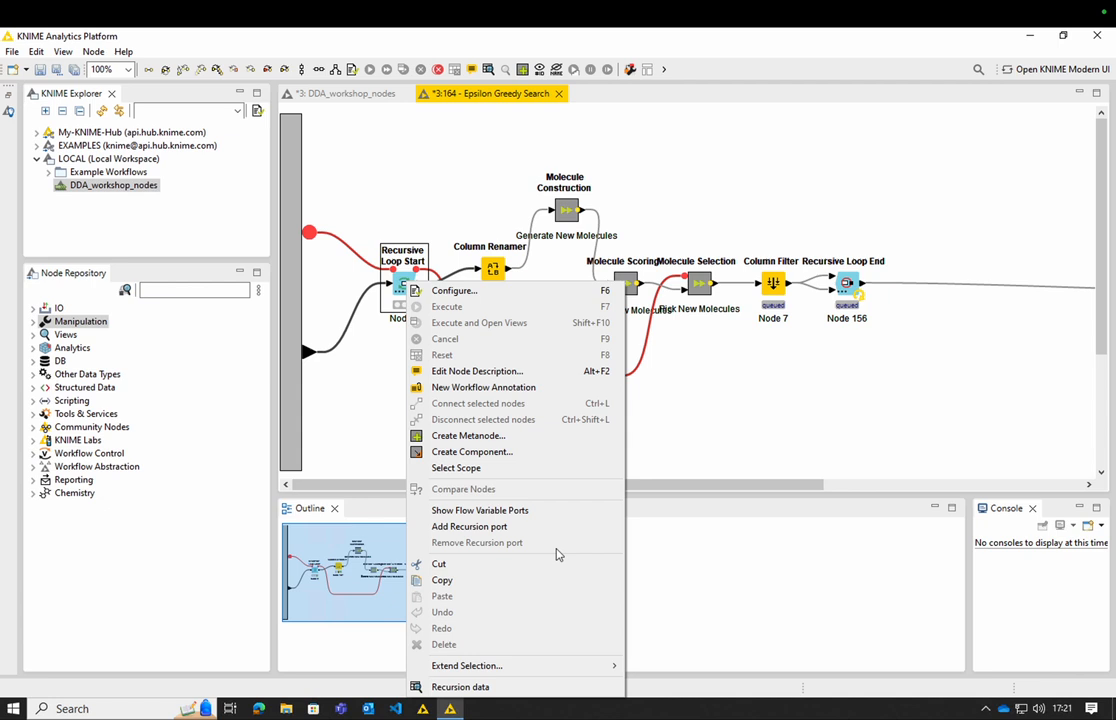
{"action": "left_click", "coordinate": [529, 688]}
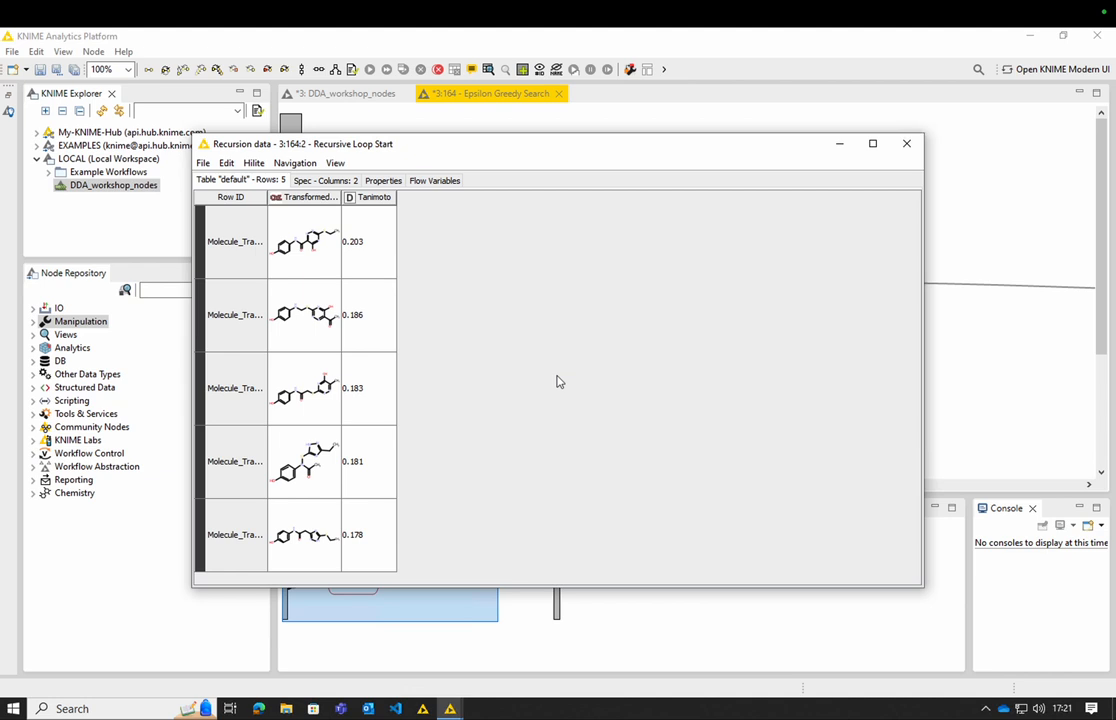
{"action": "left_click", "coordinate": [906, 143]}
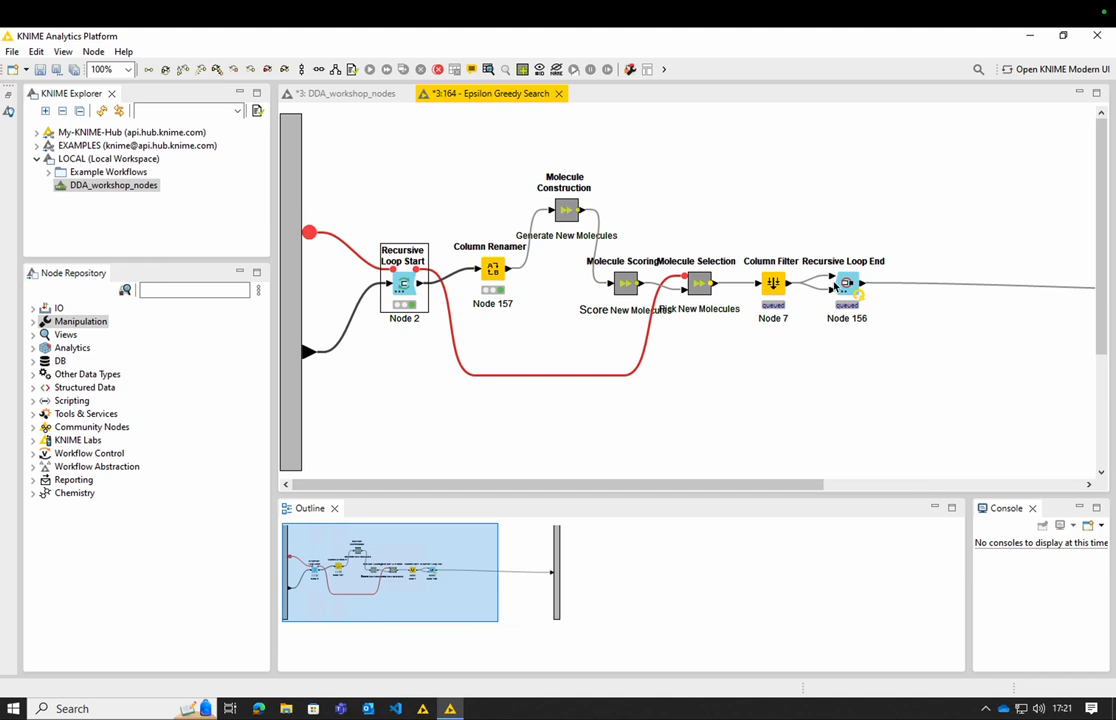
- Review the maximum number of iterations in the Recursive Loop End configuration and close the dialog without changes
{"action": "right_click", "coordinate": [840, 284]}
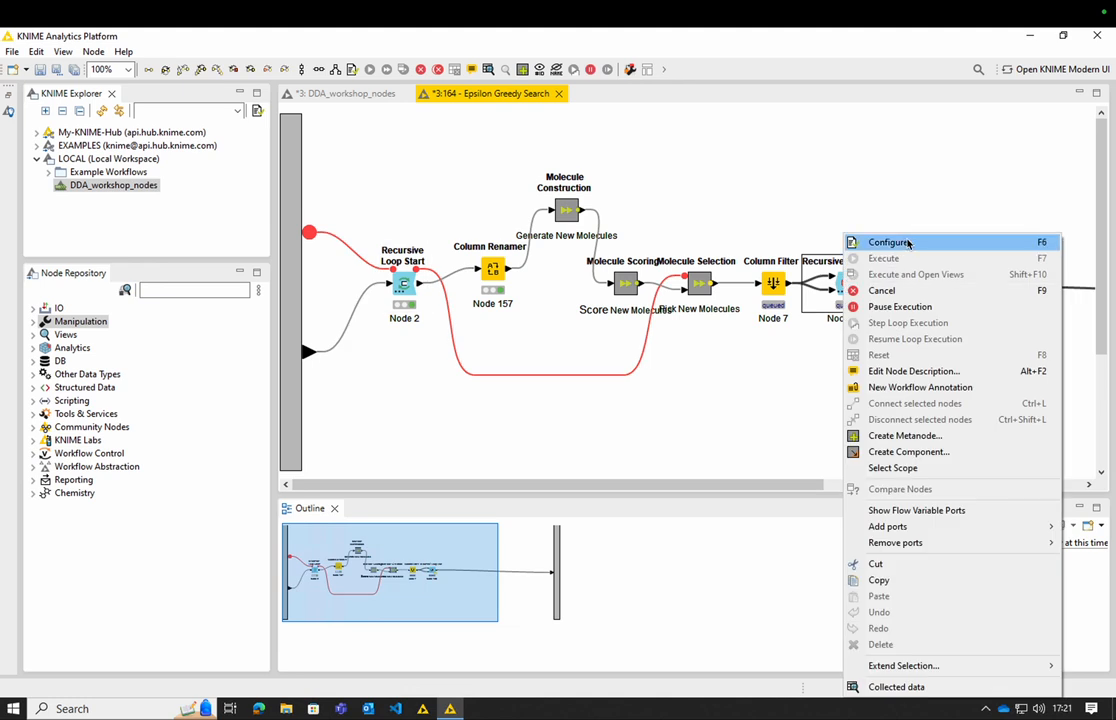
{"action": "left_click", "coordinate": [888, 242]}
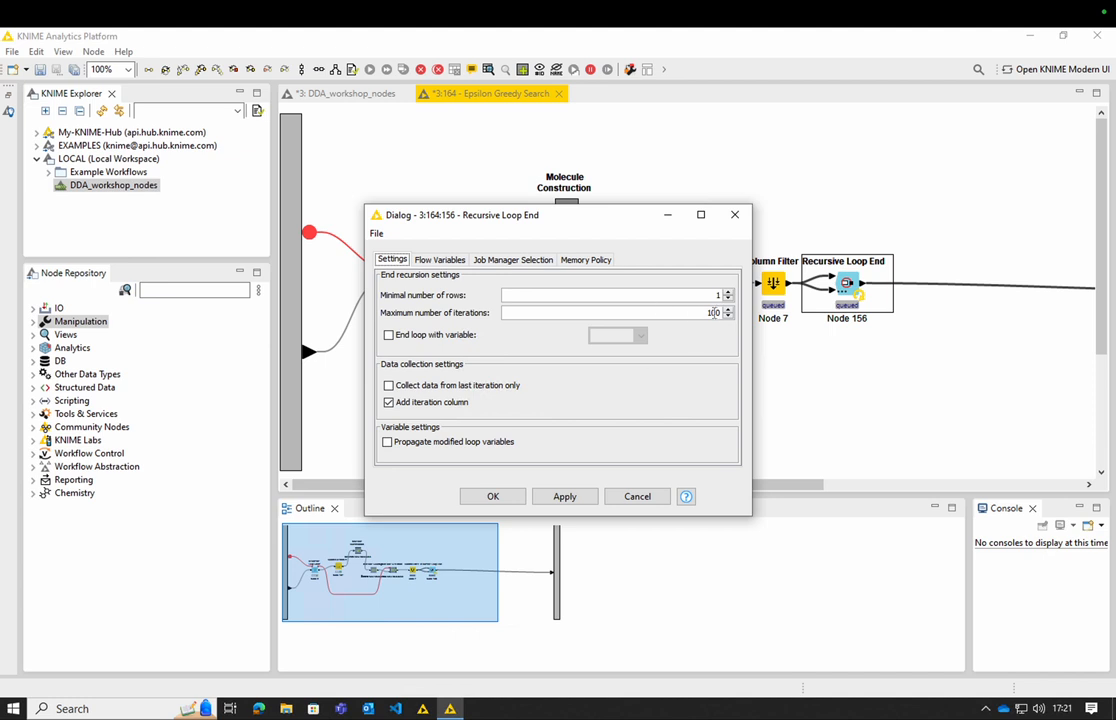
{"action": "left_click", "coordinate": [735, 214]}
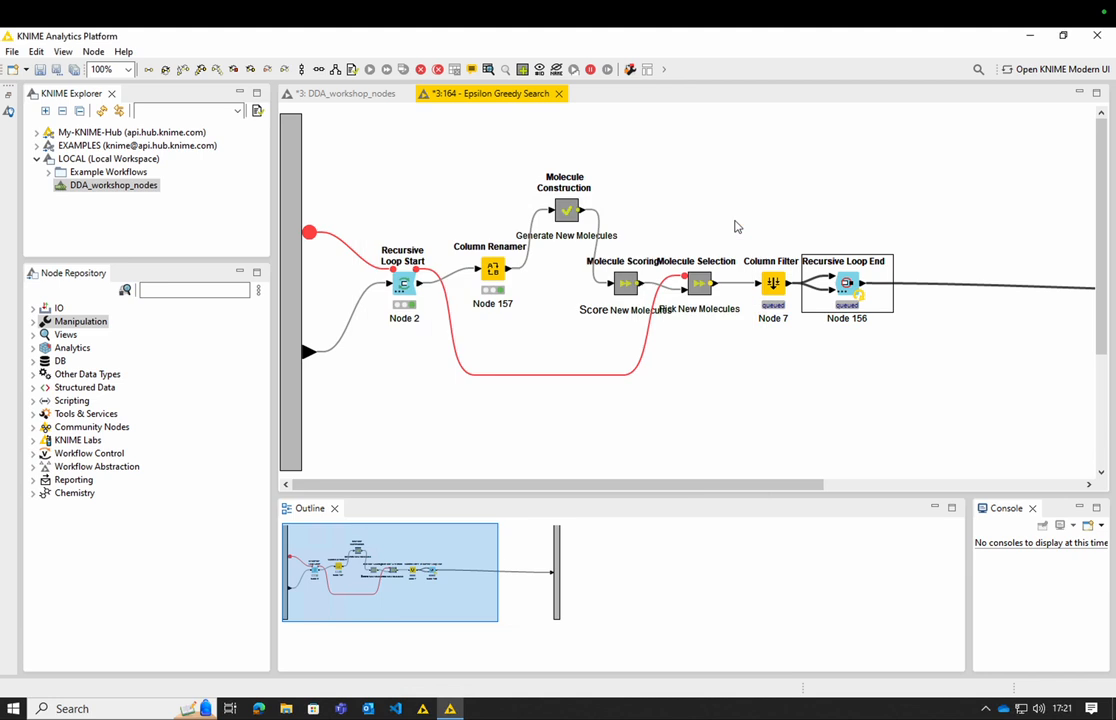